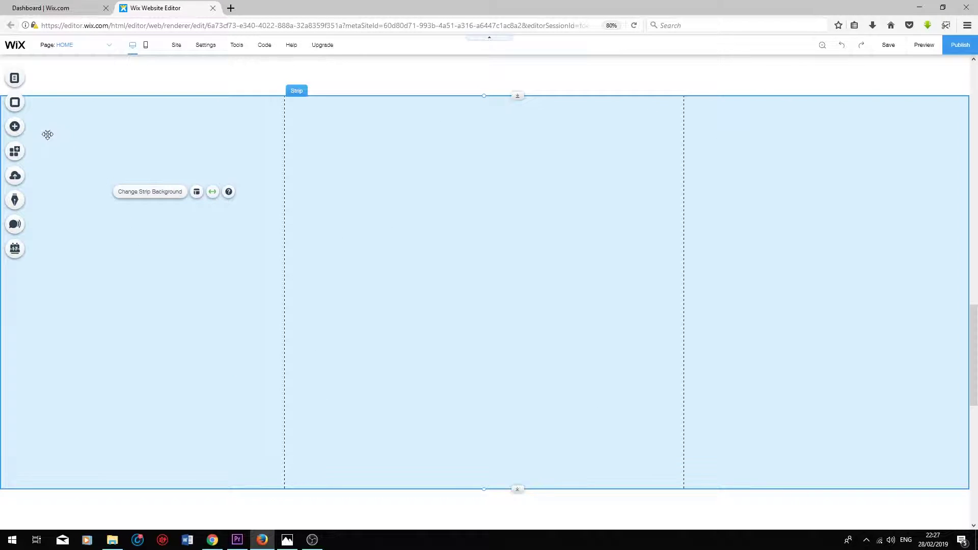
Browse the repeater thumbnails in the Add panel's Lists & Grids section
click(14, 128)
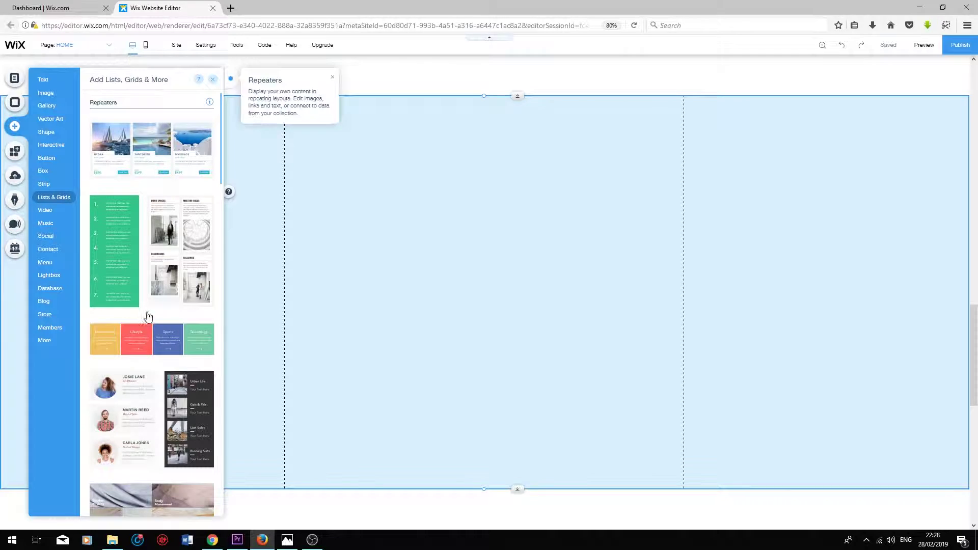
scroll(167, 250, down, 4)
scroll(166, 250, up, 4)
scroll(137, 332, down, 5)
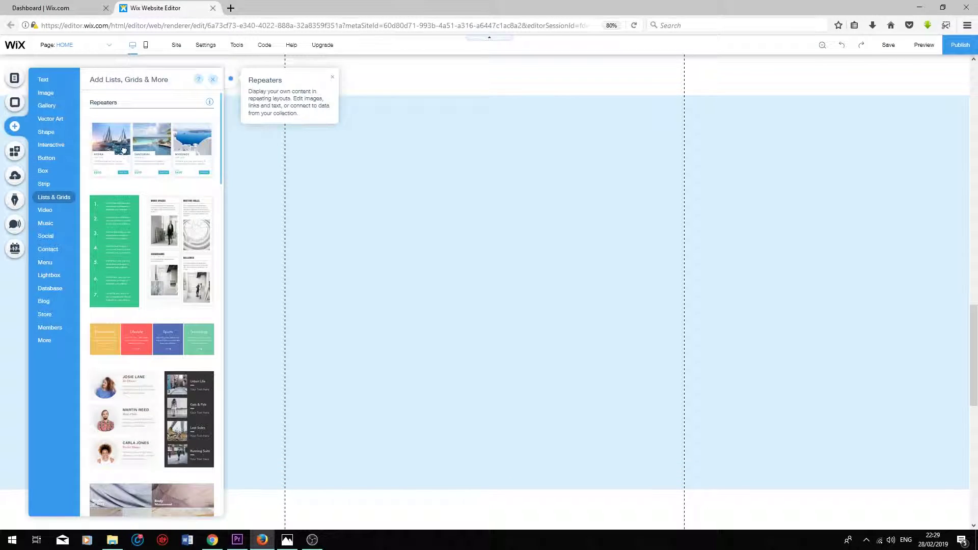
Drag the travel-card repeater onto the strip and inspect the HYDRA card's image, title, description and $550 price
drag(124, 151, 384, 203)
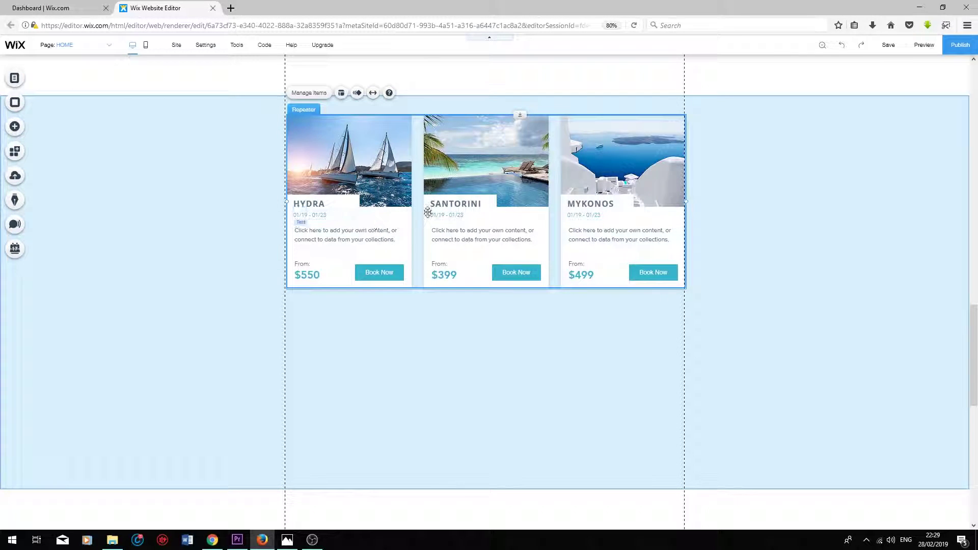
click(323, 223)
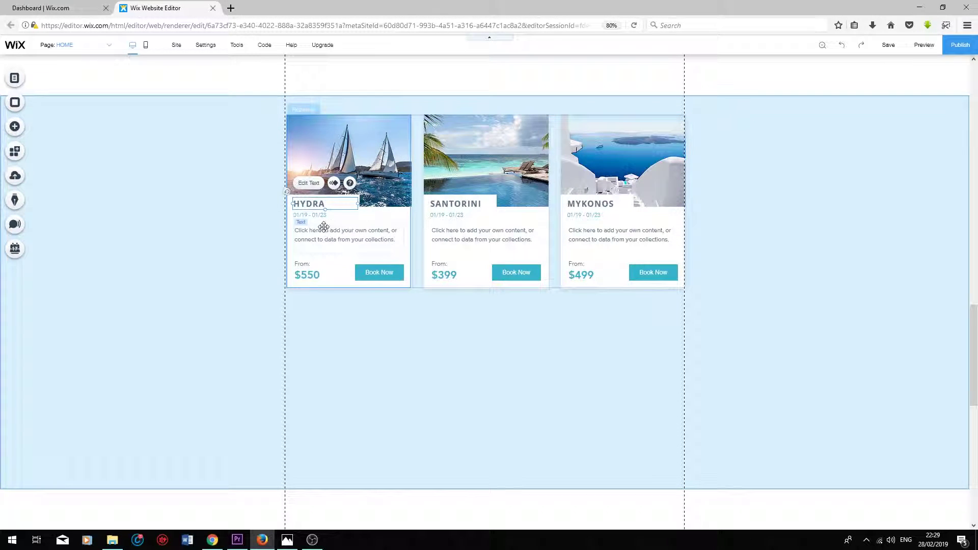
click(350, 227)
click(318, 202)
click(317, 189)
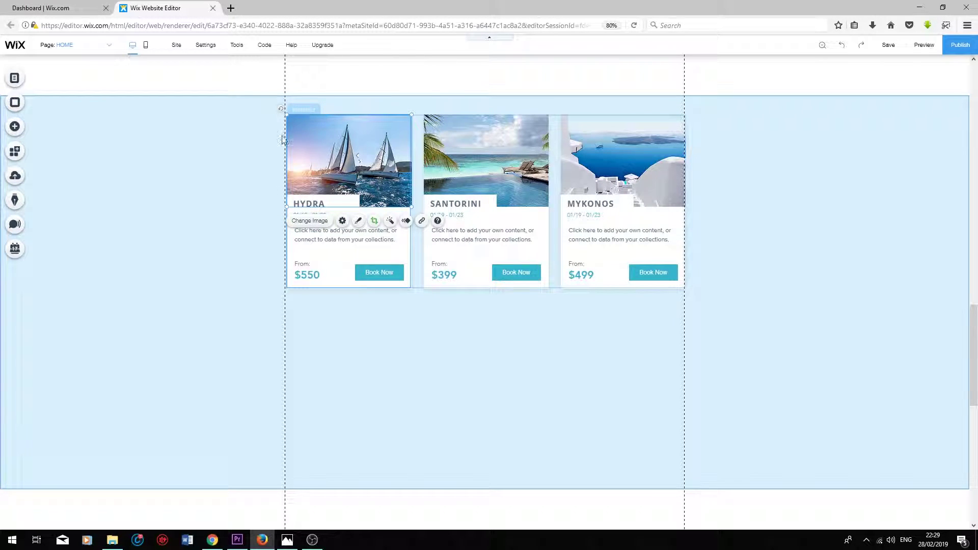
click(341, 204)
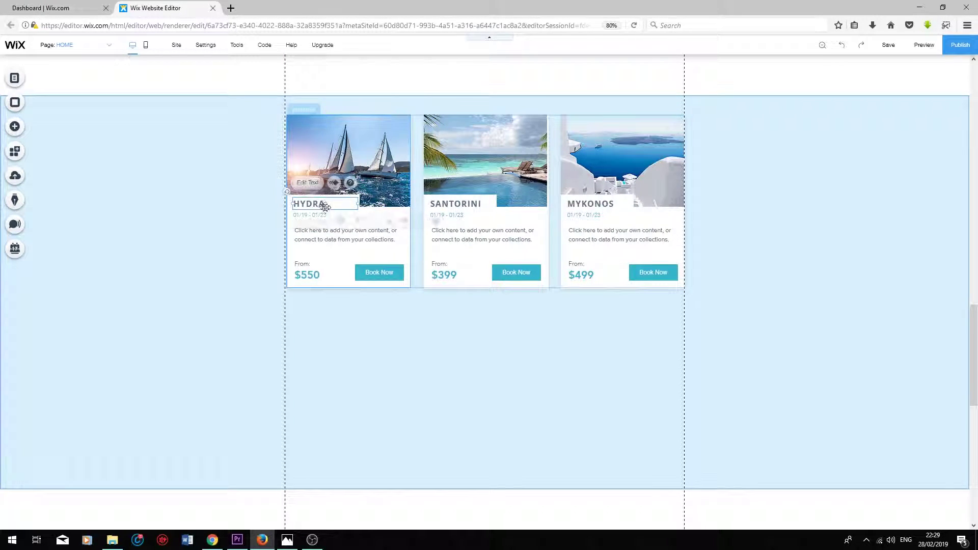
click(343, 243)
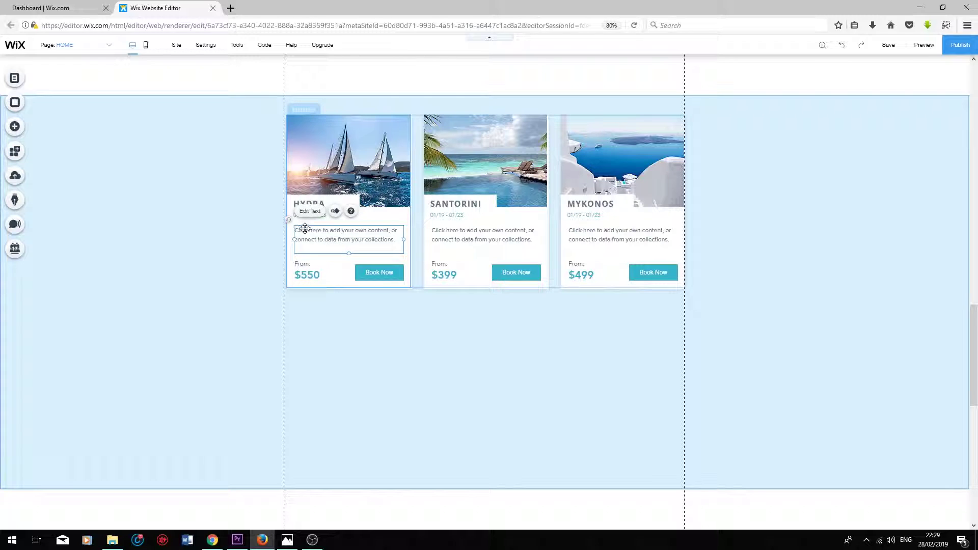
click(311, 275)
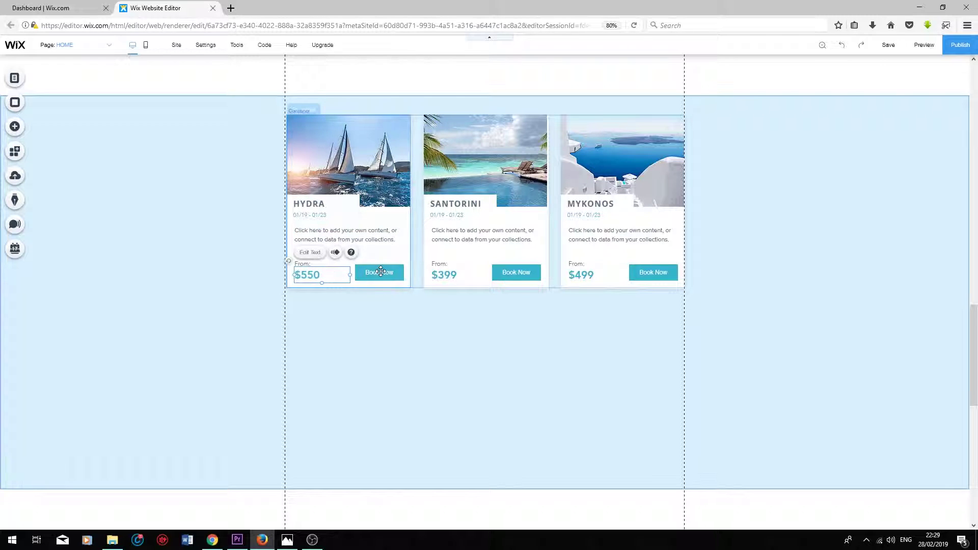
Delete the card elements and the Book Now buttons from the repeater cards
click(352, 229)
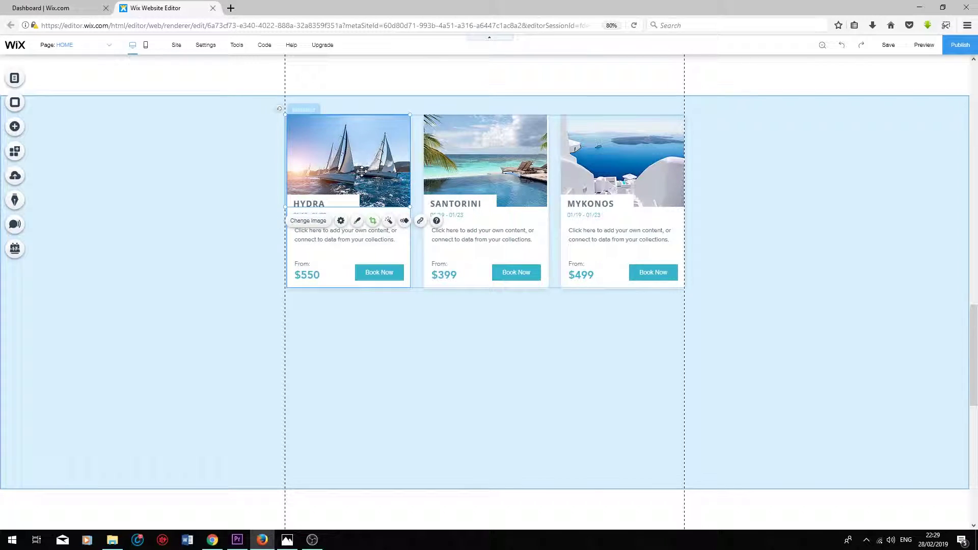
click(318, 213)
click(317, 213)
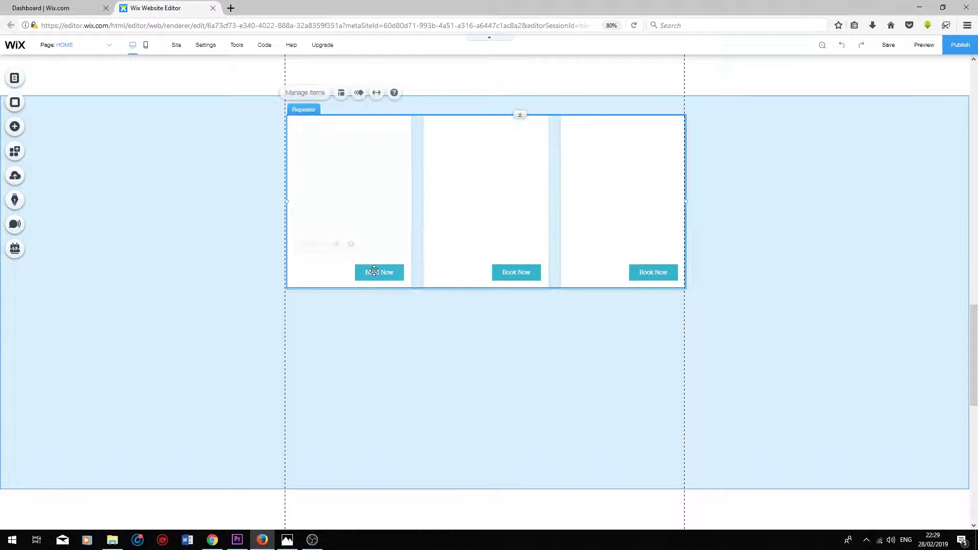
click(378, 273)
key(Delete)
click(382, 243)
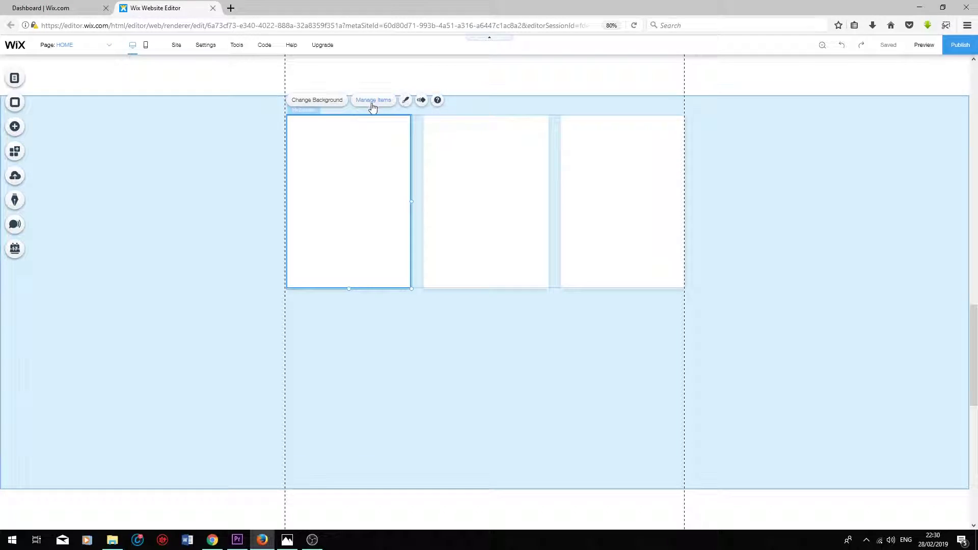
Delete Item 3 and Item 2 in Manage Items, leaving a single repeater item
click(372, 99)
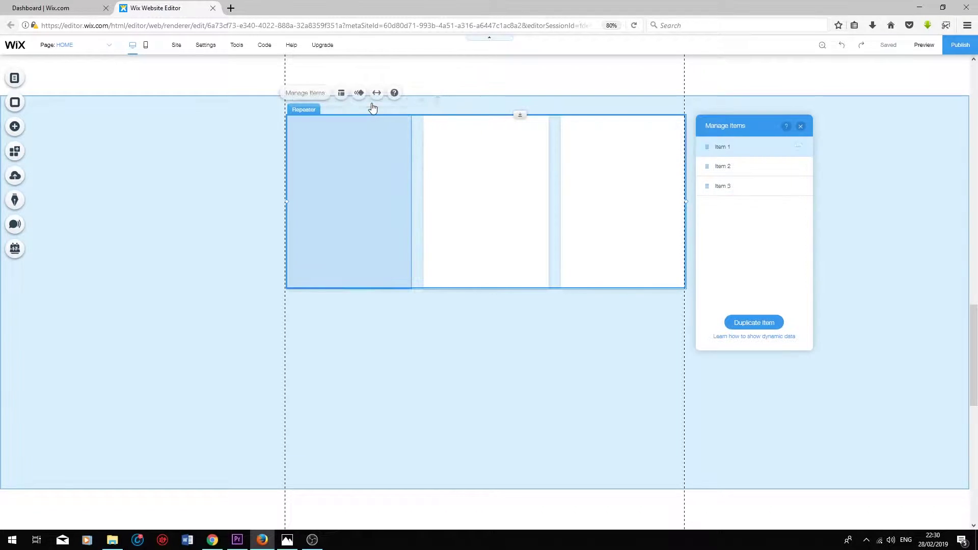
click(799, 186)
click(829, 199)
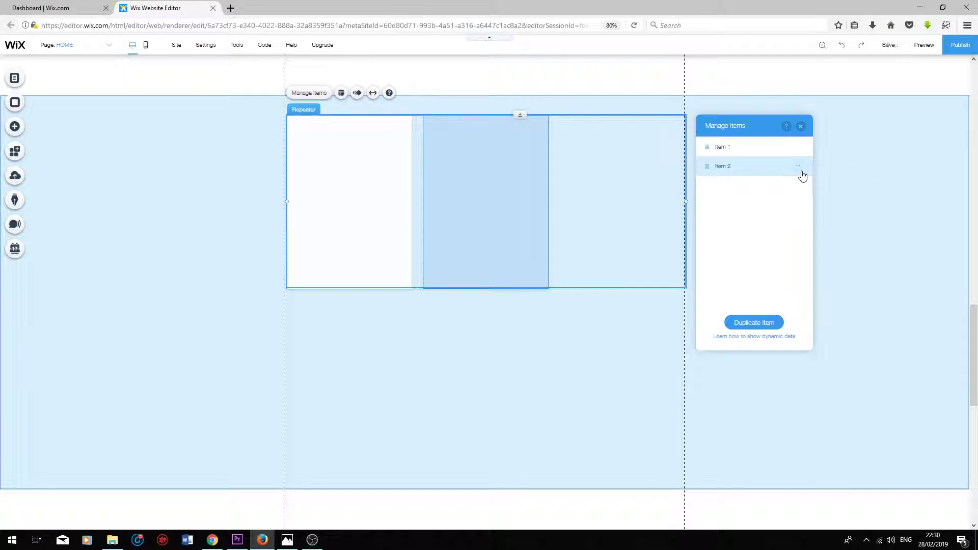
click(798, 167)
click(827, 179)
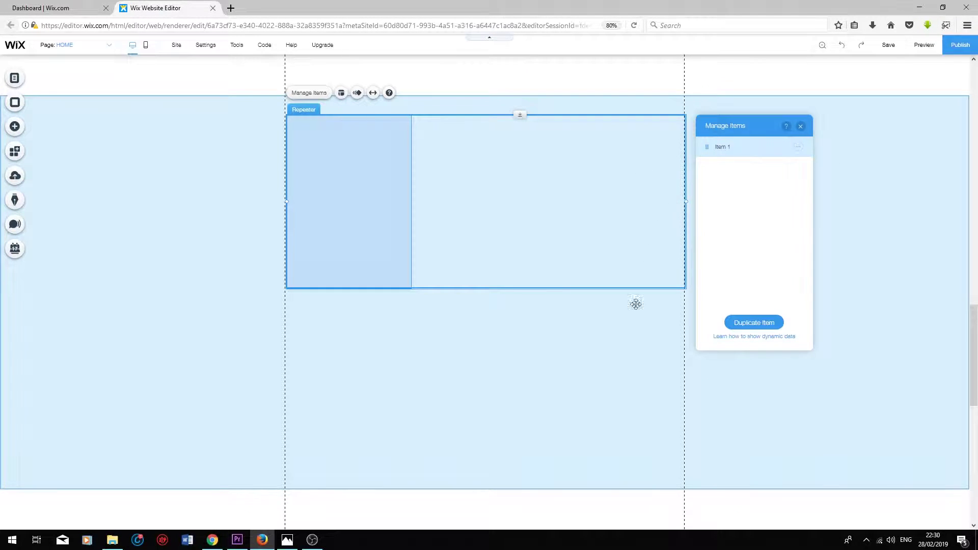
click(461, 264)
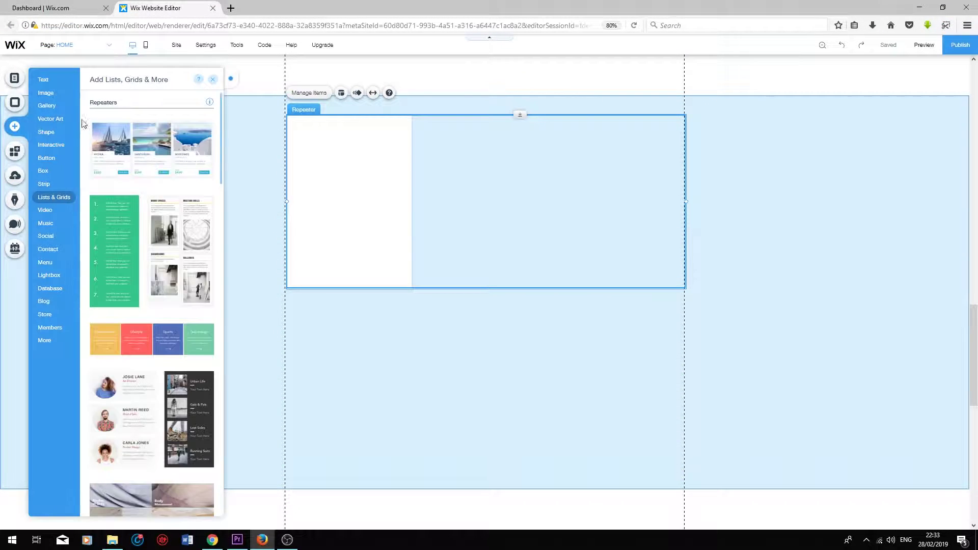
Upload Fill.png through My Image Uploads and add it to the page
mouse_move(45, 93)
click(94, 117)
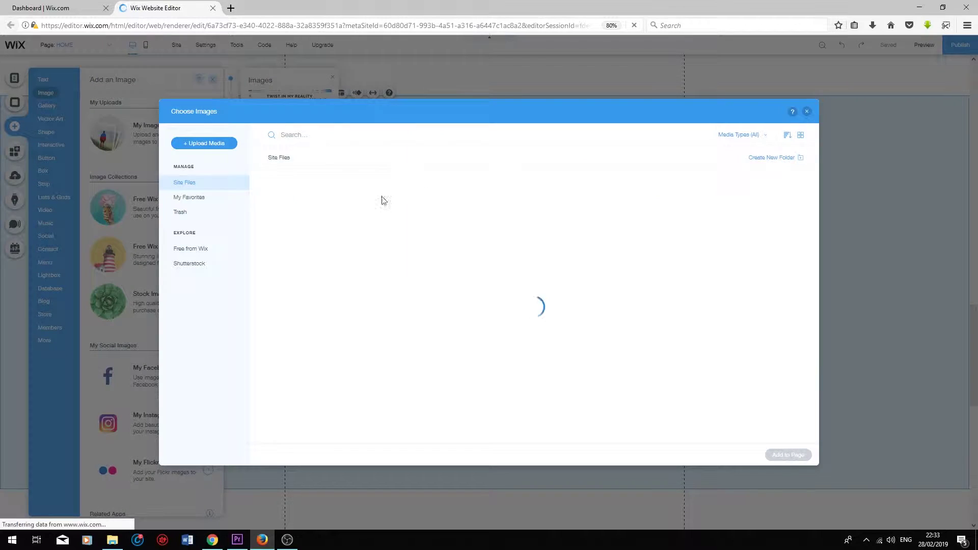
click(206, 144)
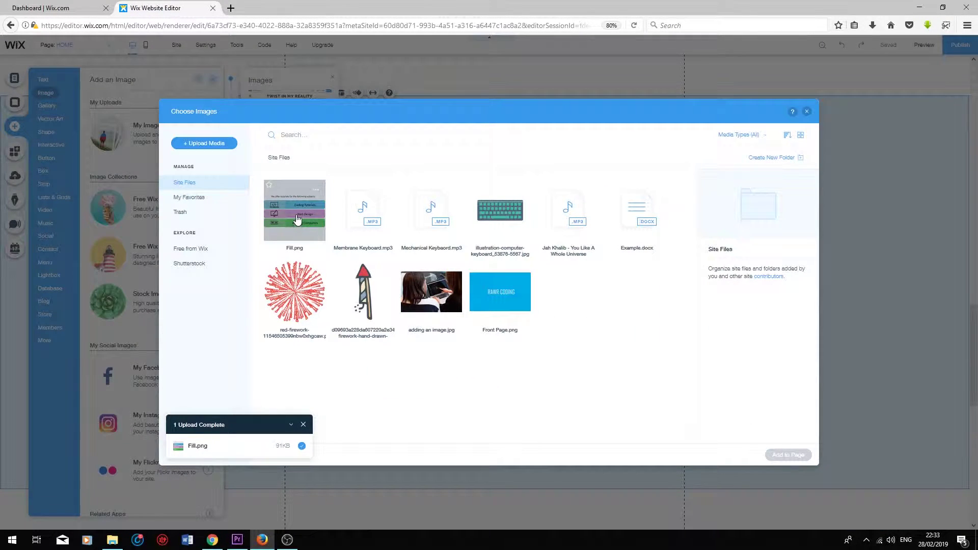
click(296, 219)
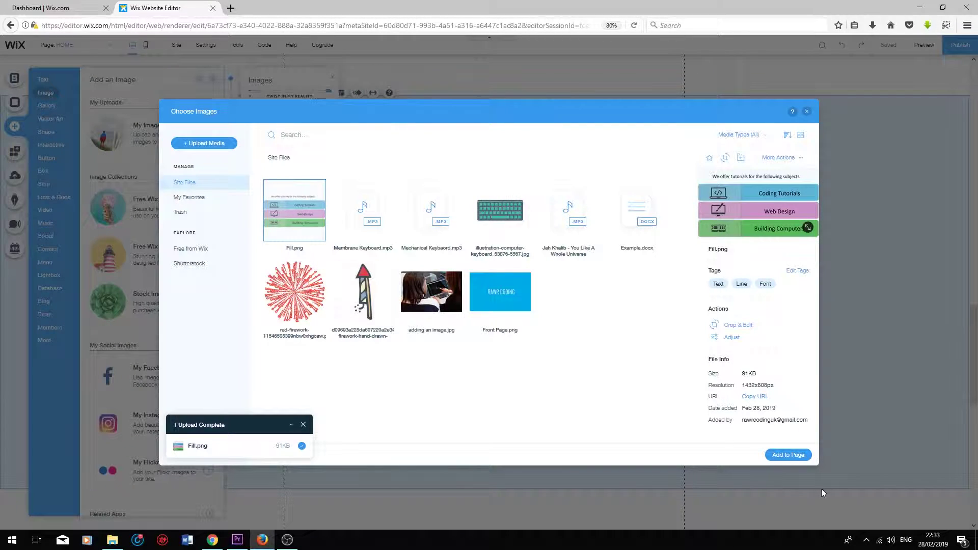
click(795, 457)
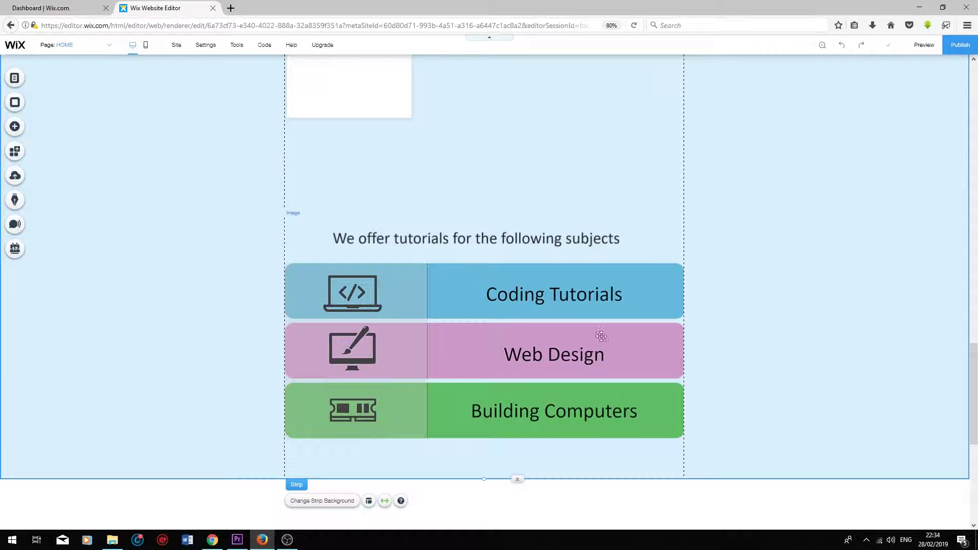
Resize the white repeater item shorter and stretch it to the strip's full width
scroll(291, 350, up, 3)
click(412, 196)
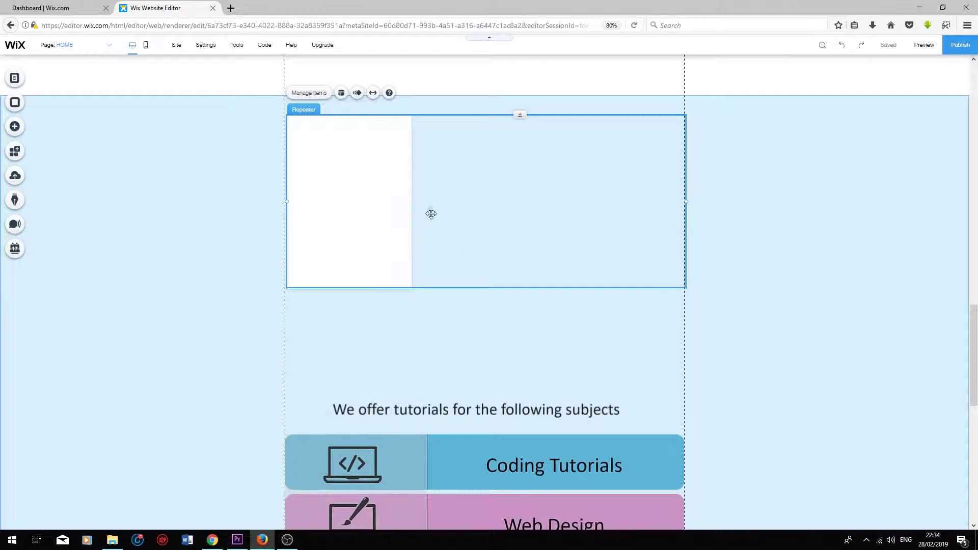
scroll(389, 223, up, 2)
click(349, 263)
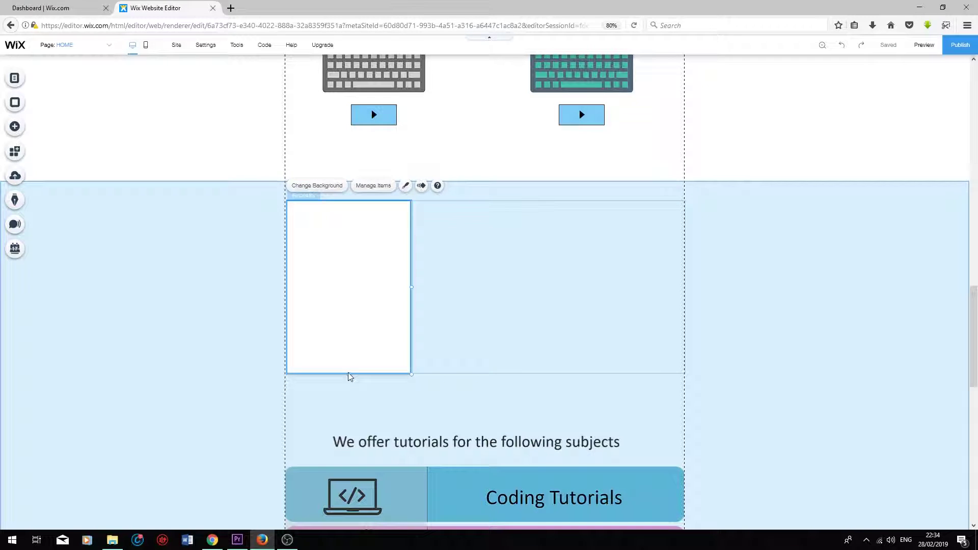
drag(345, 376, 362, 252)
drag(411, 226, 688, 238)
click(433, 301)
Set the item's corner radius to 10 in its Design settings
click(423, 235)
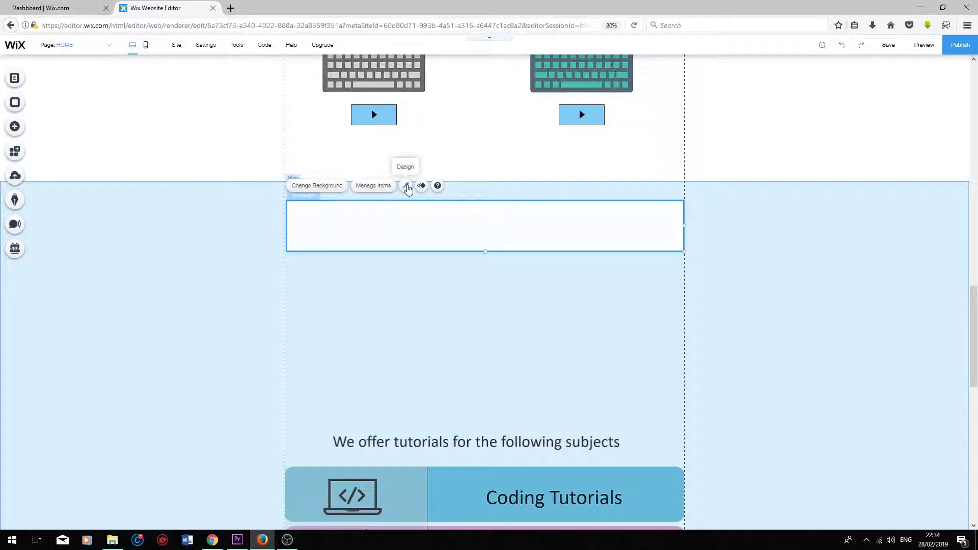
click(407, 187)
click(736, 309)
text(10)
click(439, 377)
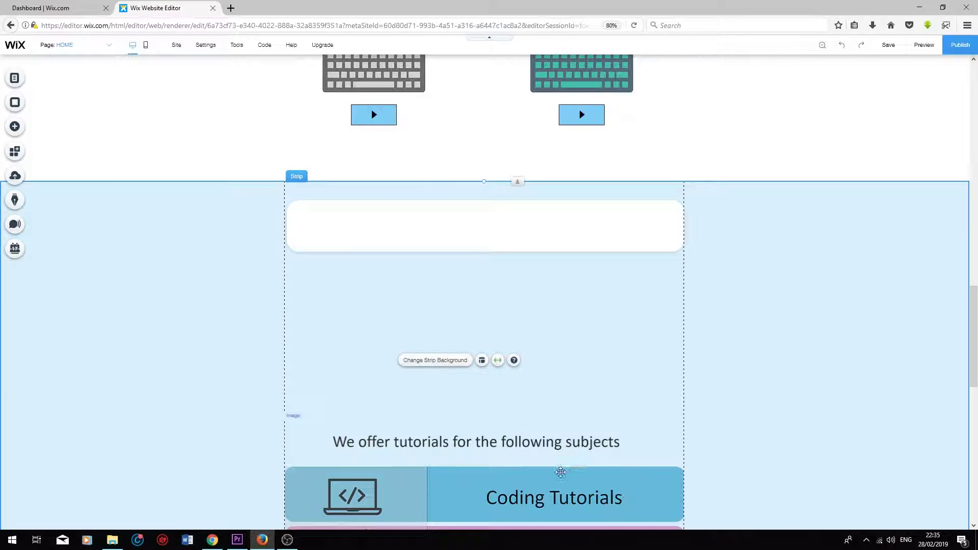
Duplicate Item 1 in Manage Items so the repeater holds three white bars
click(346, 223)
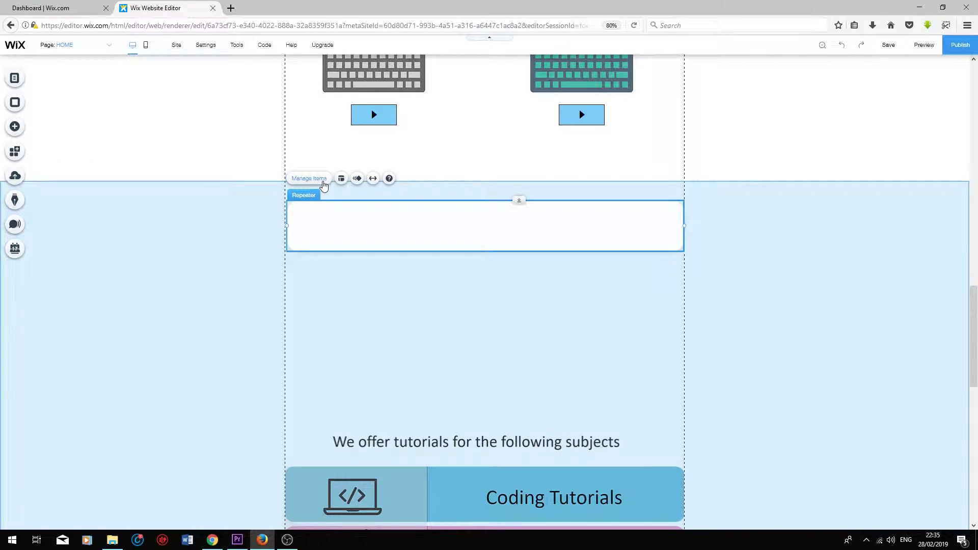
click(311, 179)
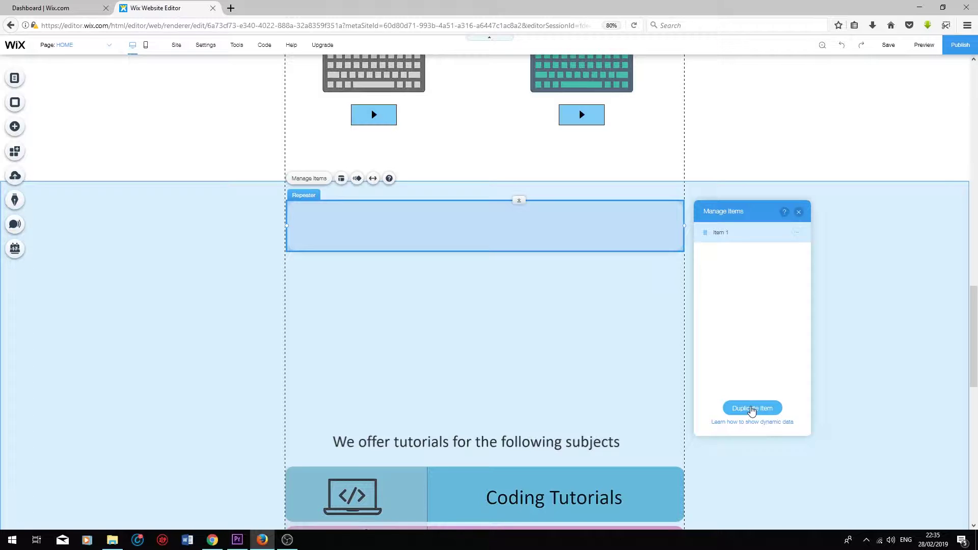
click(753, 410)
click(752, 409)
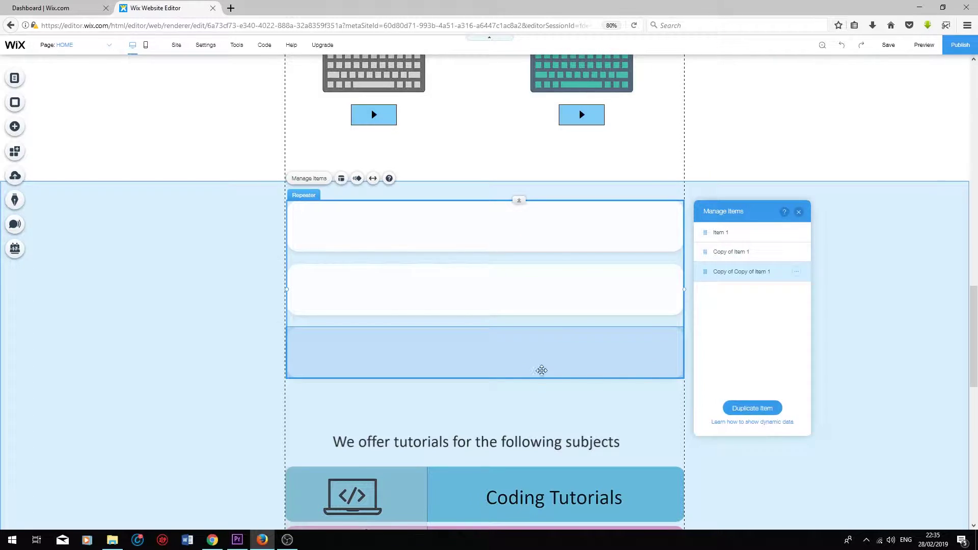
click(592, 406)
scroll(463, 90, down, 3)
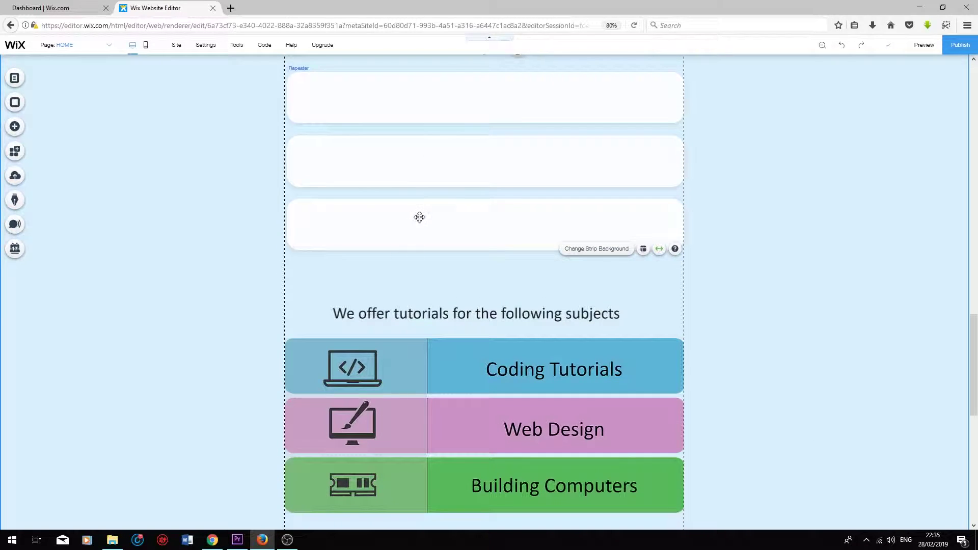
scroll(430, 282, up, 1)
click(435, 236)
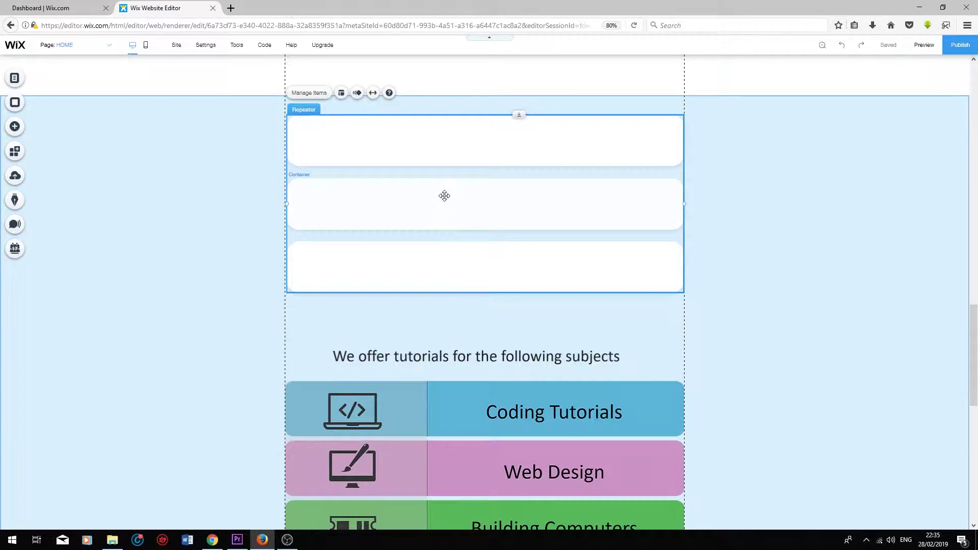
Lower the repeater's 'Spacing between items' setting in Layout to 15 px
click(445, 275)
click(318, 130)
click(341, 93)
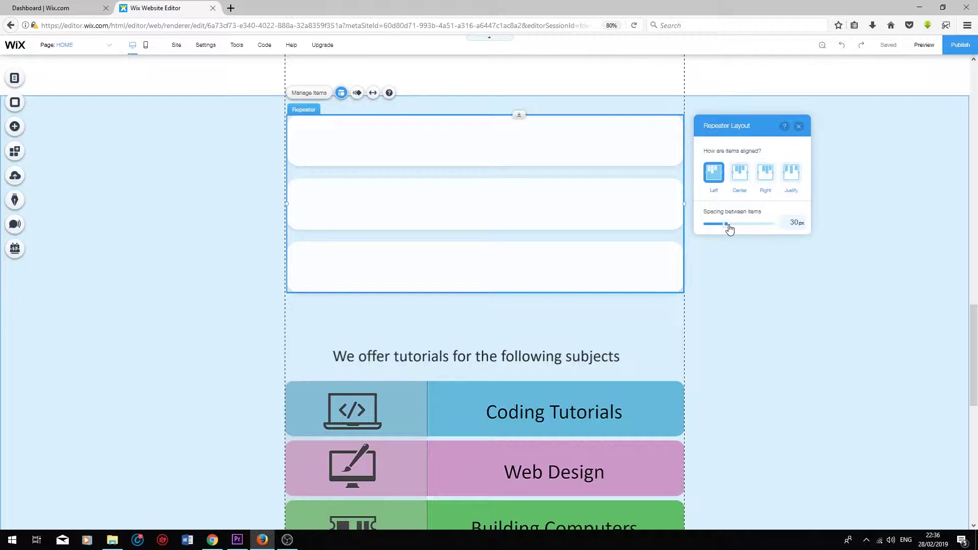
drag(729, 229, 716, 228)
click(737, 294)
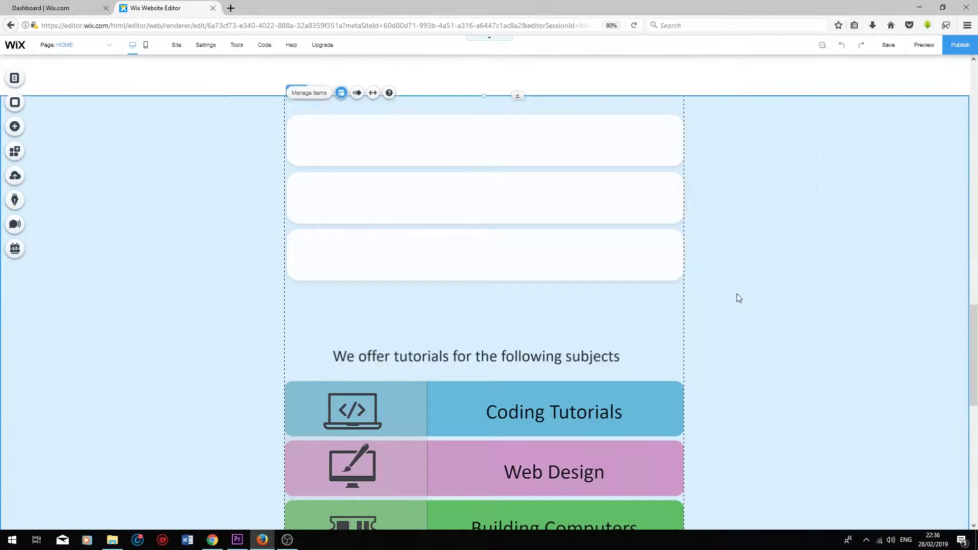
click(454, 244)
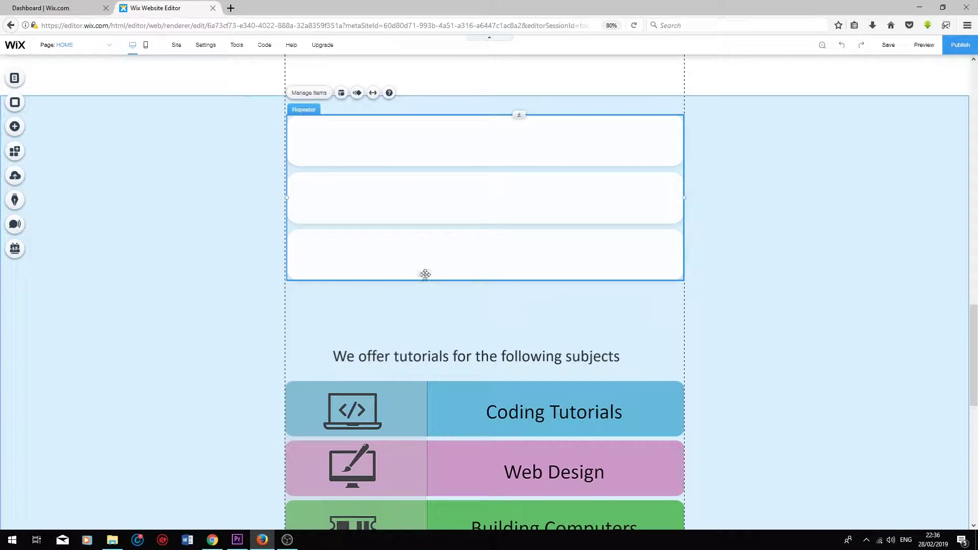
Set the three item backgrounds to light blue, light purple and green swatches
double_click(379, 146)
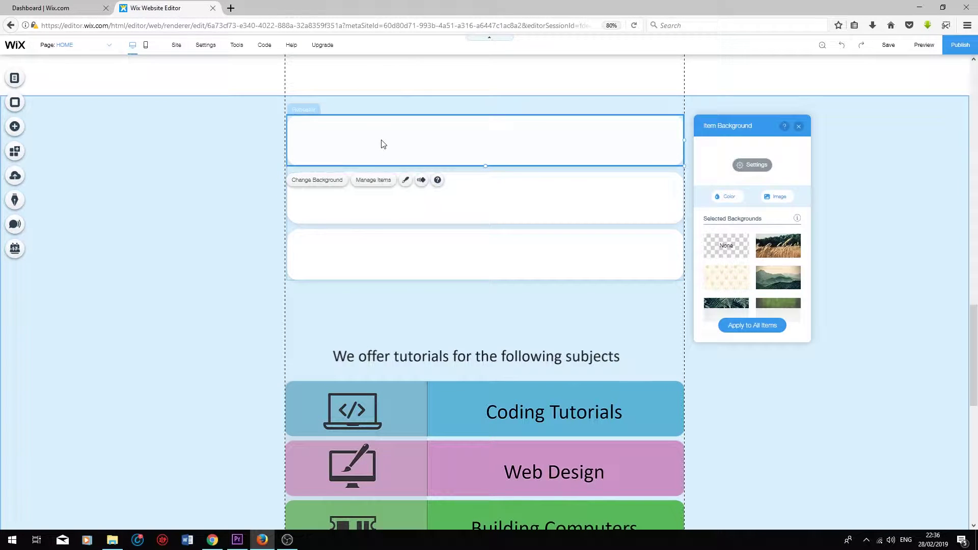
click(322, 182)
click(728, 198)
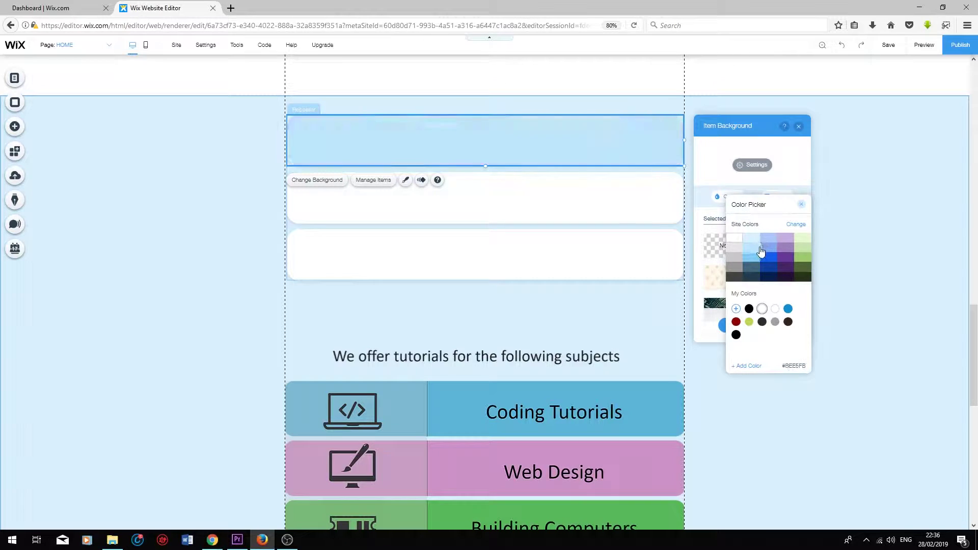
click(752, 257)
click(412, 214)
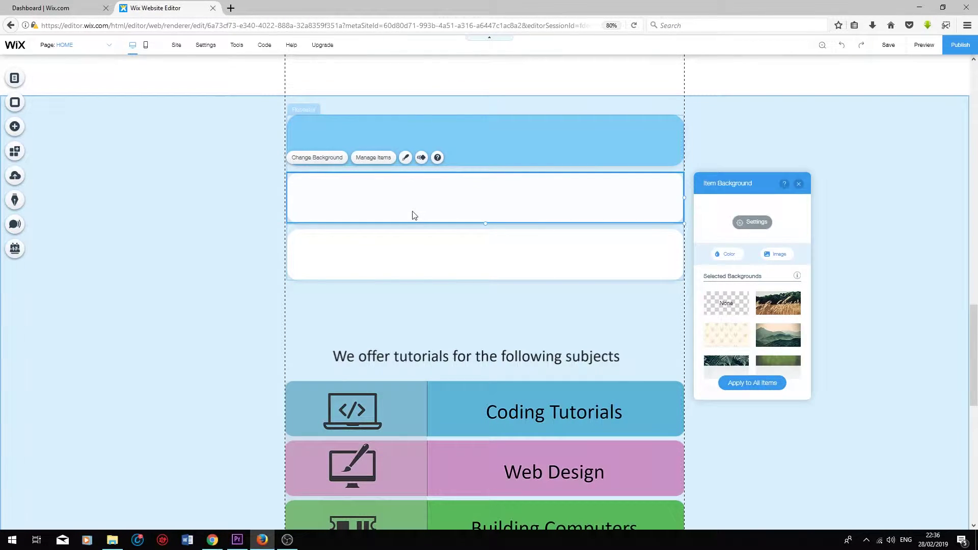
click(328, 158)
click(729, 257)
click(788, 306)
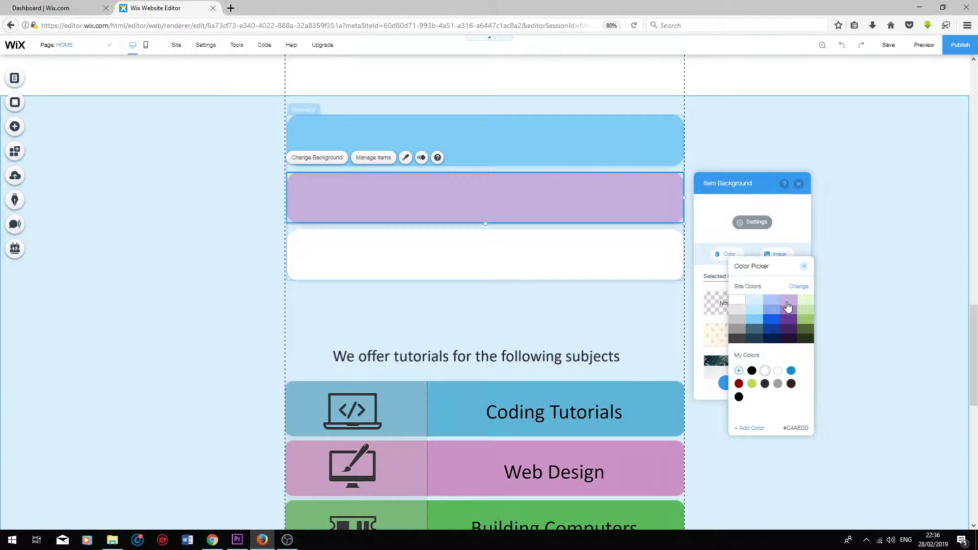
click(398, 256)
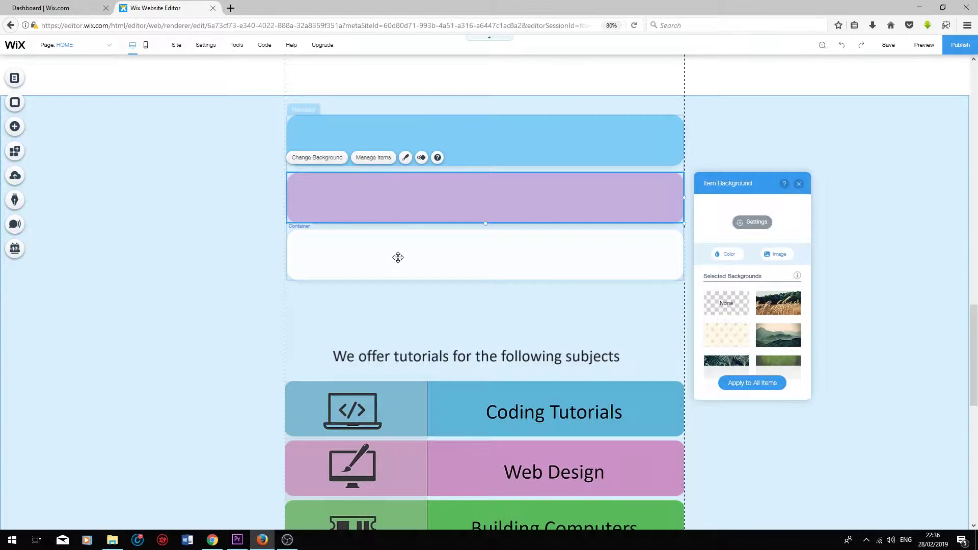
click(400, 262)
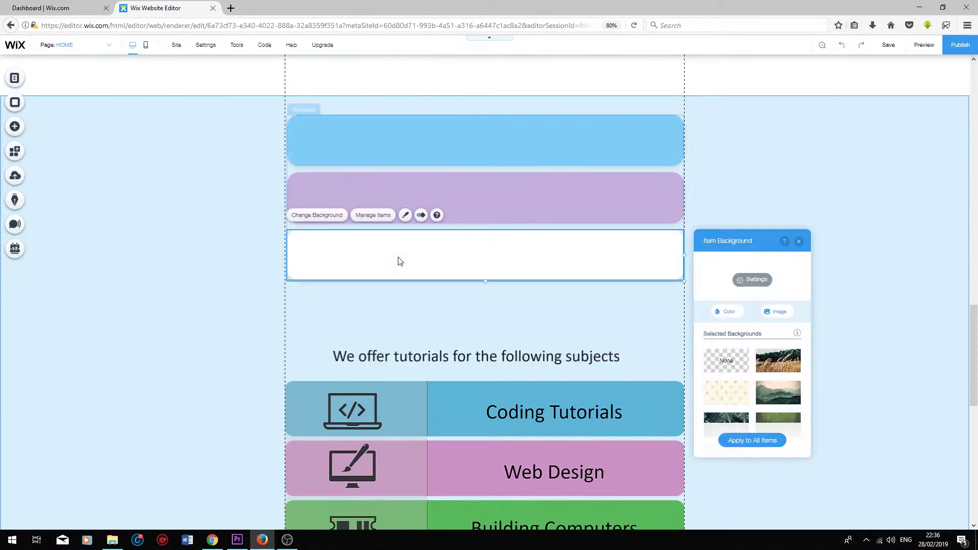
click(719, 318)
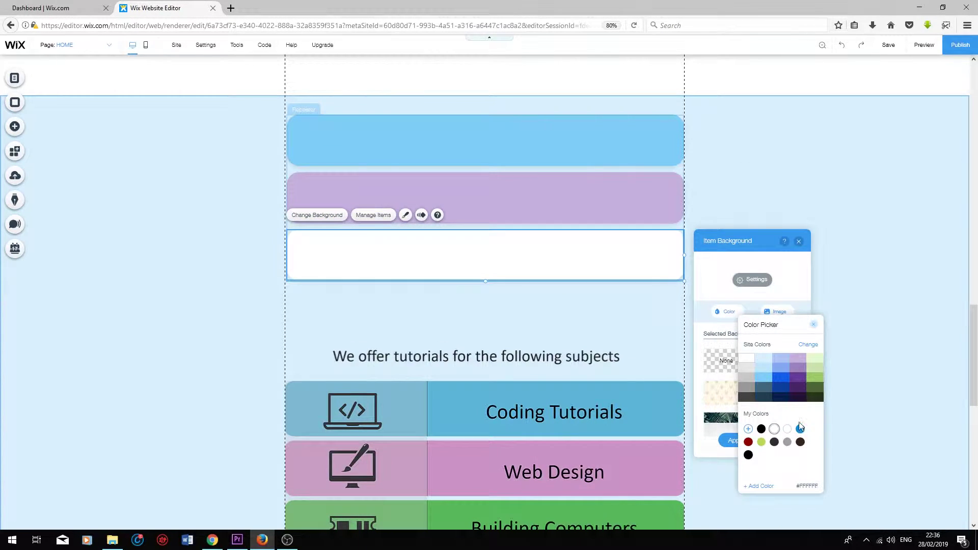
click(804, 183)
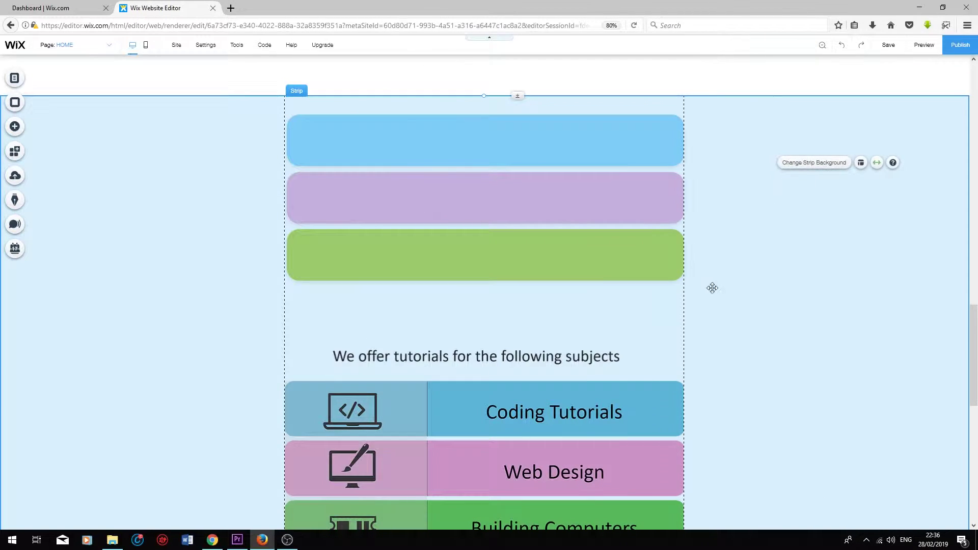
Drag an 'Add Heading 2' text element from Add > Text into the first repeater item
scroll(701, 305, down, 3)
scroll(699, 307, up, 2)
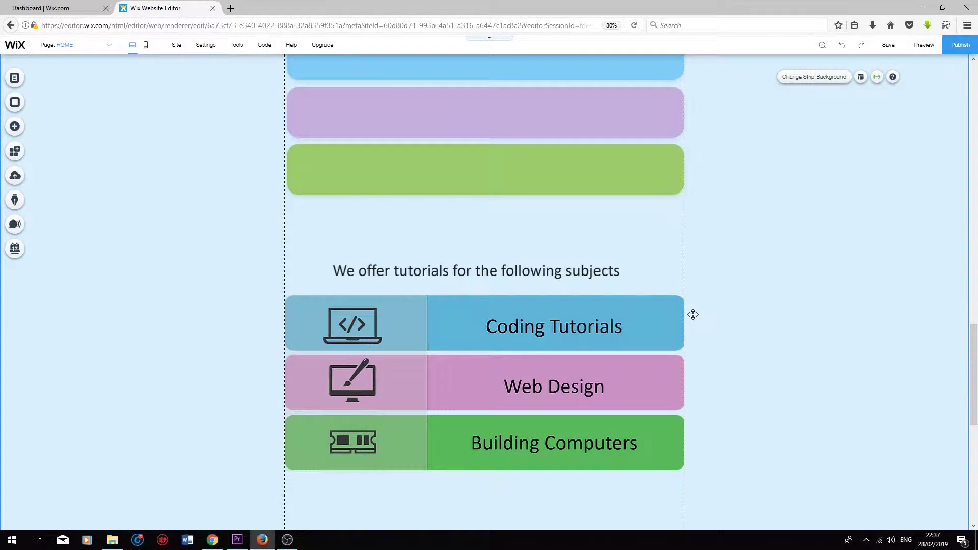
scroll(692, 319, up, 2)
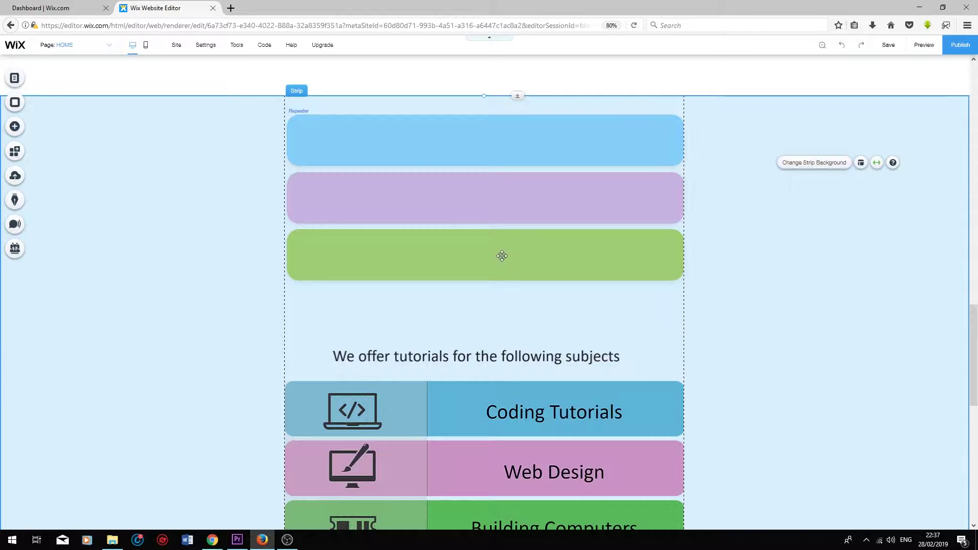
click(15, 128)
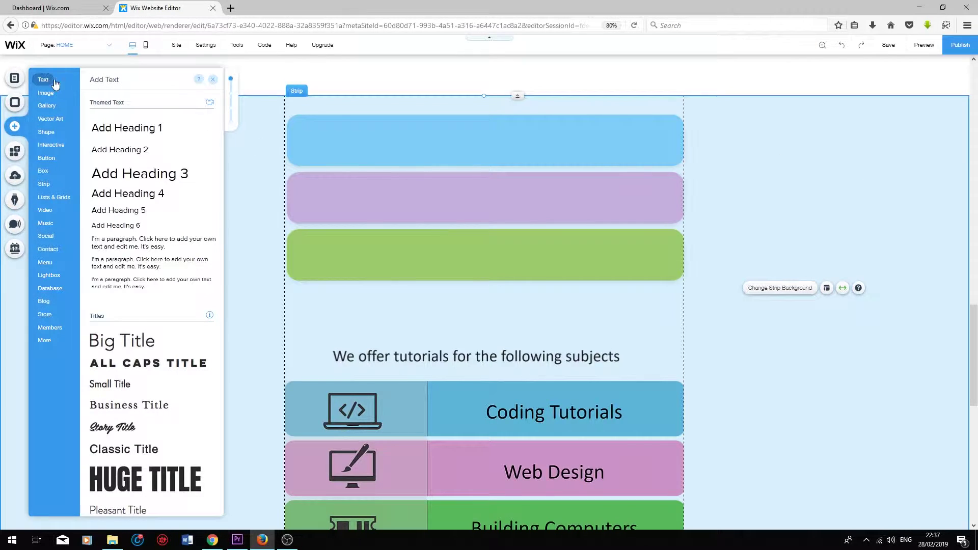
drag(116, 153, 563, 137)
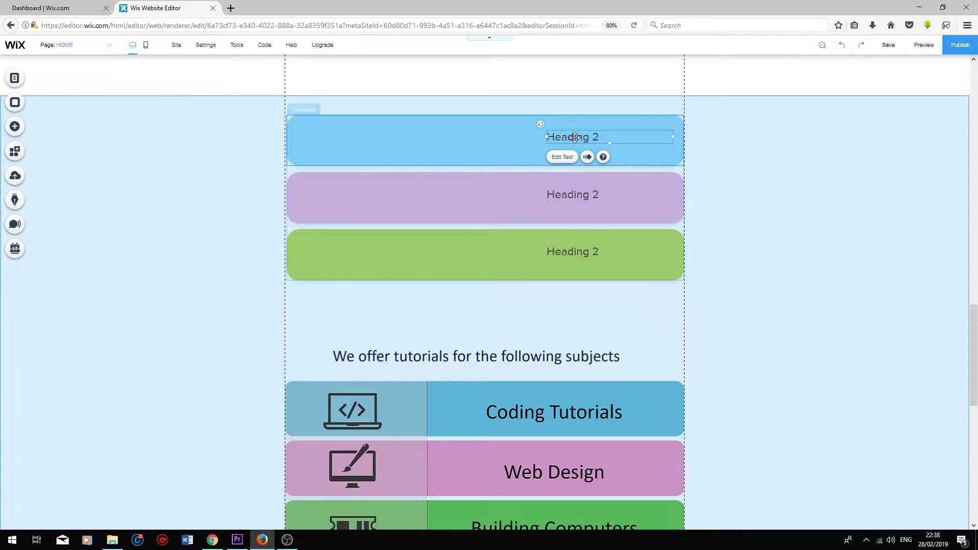
Retype the headings as 'Coding Tutorials', 'Web Design' and 'Building Computer'
double_click(576, 137)
text(C)
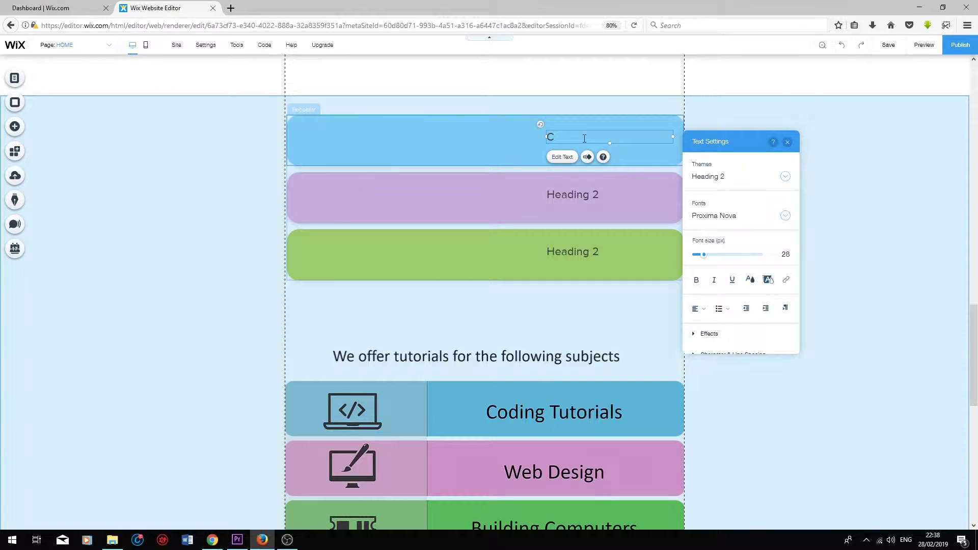
text(oding Tutorials)
click(572, 194)
double_click(570, 196)
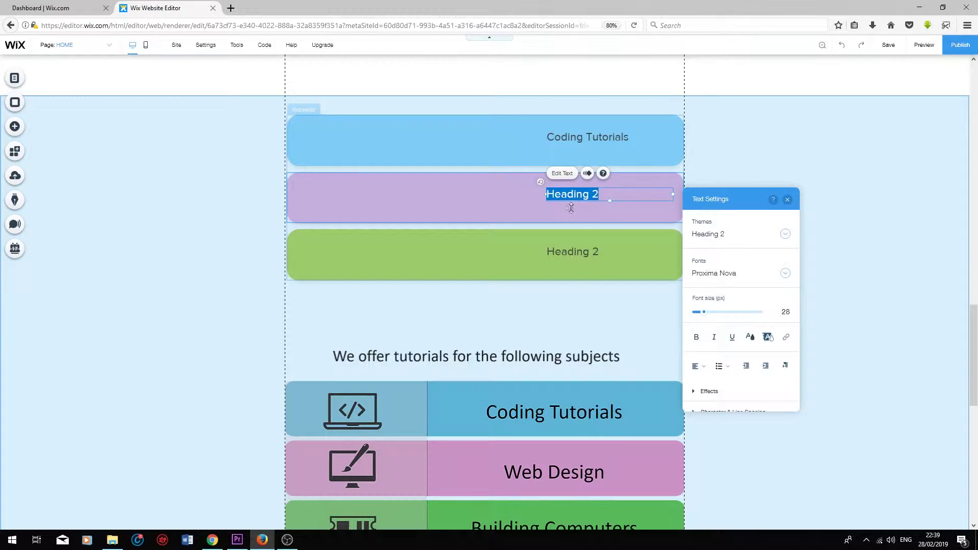
text(Web Design)
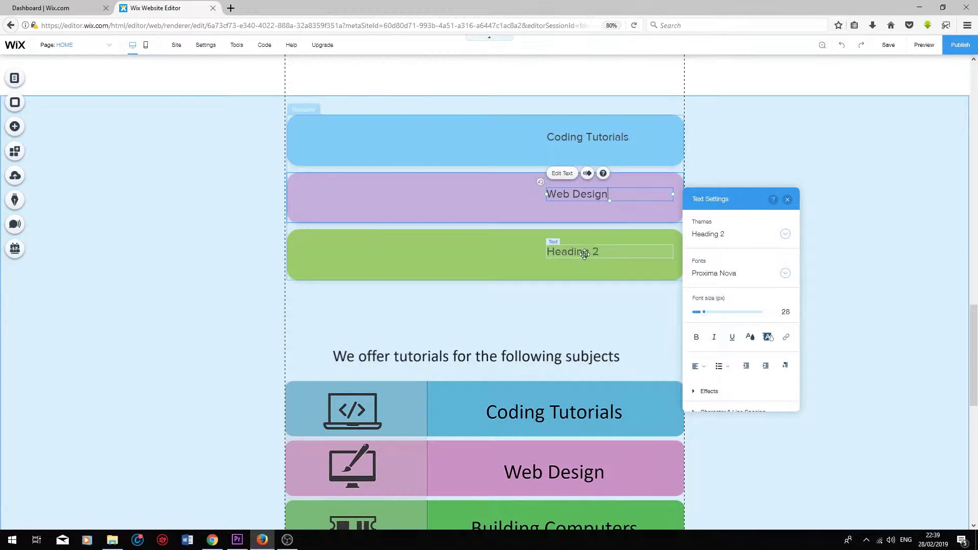
double_click(584, 253)
text(Building Computer)
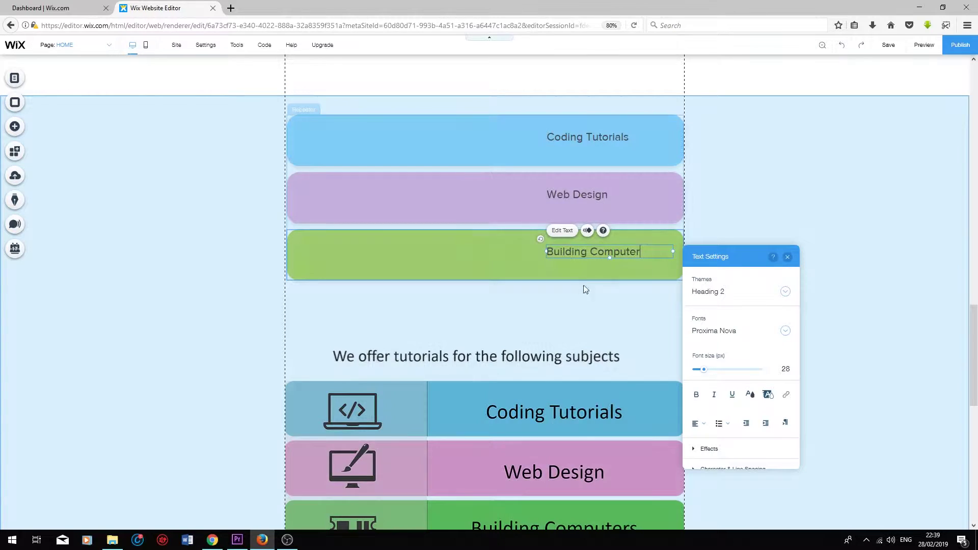
Set the heading font size to 55 px and widen the Building Computer text box
click(575, 199)
double_click(537, 205)
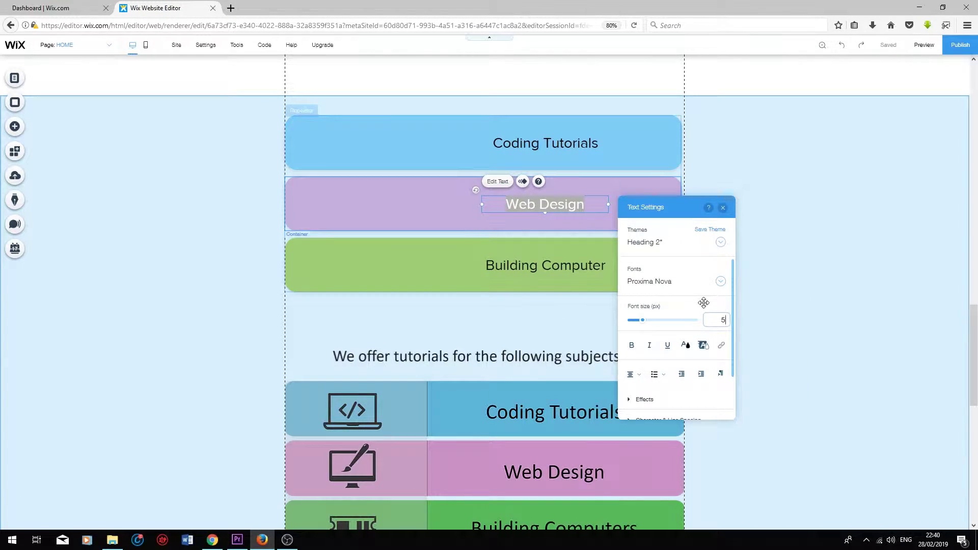
text(5)
click(602, 308)
click(609, 308)
drag(612, 308, 667, 316)
Shorten the repeater items by dragging the Web Design item's bottom handle up
click(449, 265)
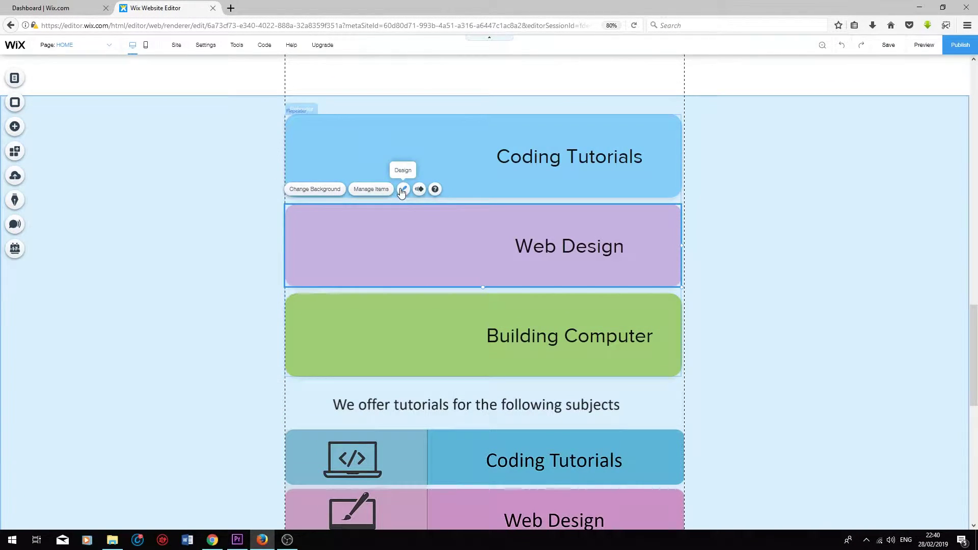
click(402, 190)
click(368, 190)
click(449, 281)
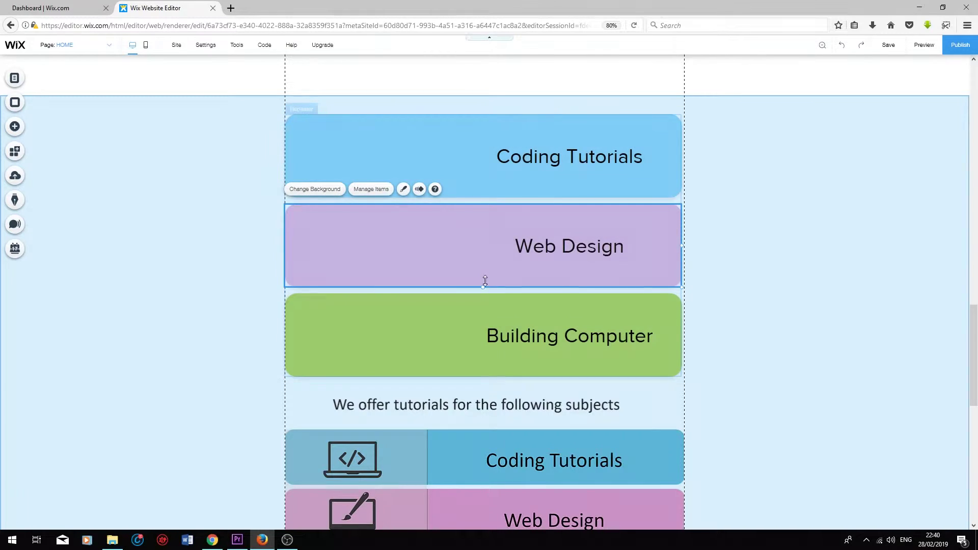
drag(485, 279, 498, 227)
scroll(426, 316, down, 1)
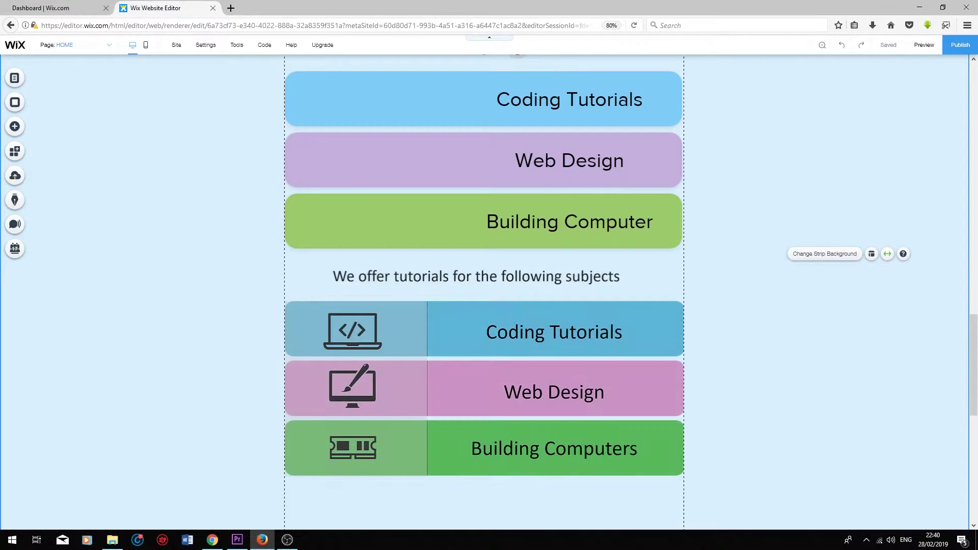
Add a themed vertical divider line to the repeater cells and give it the dark line style
click(16, 127)
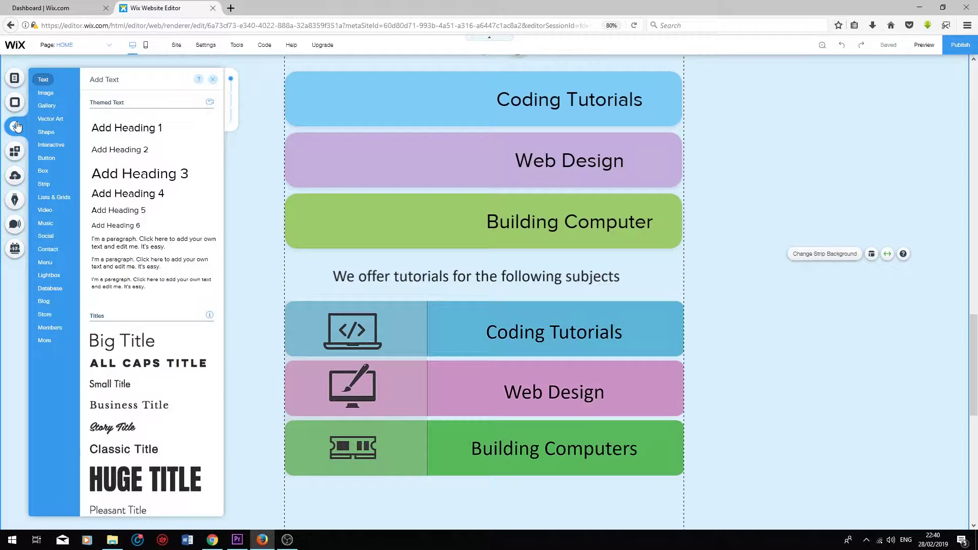
mouse_move(42, 131)
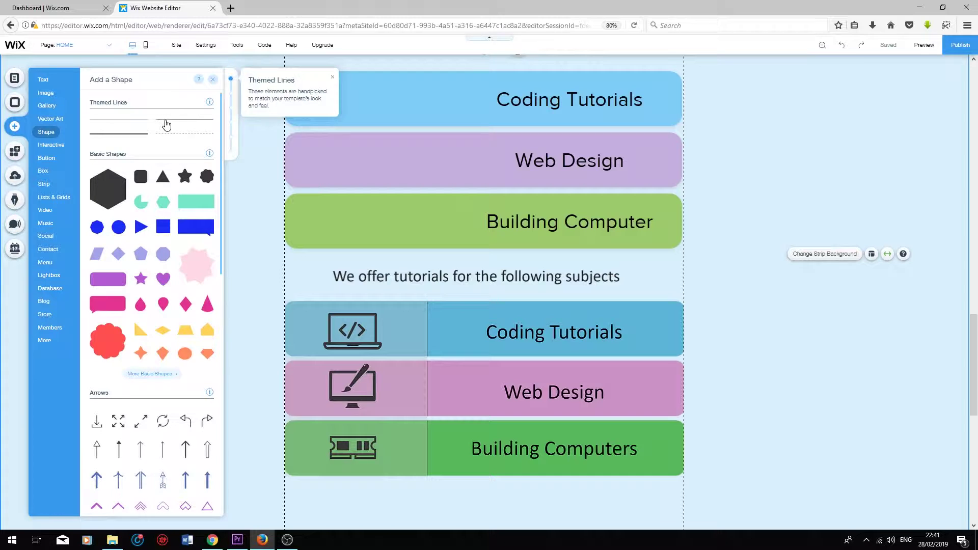
drag(166, 126, 391, 212)
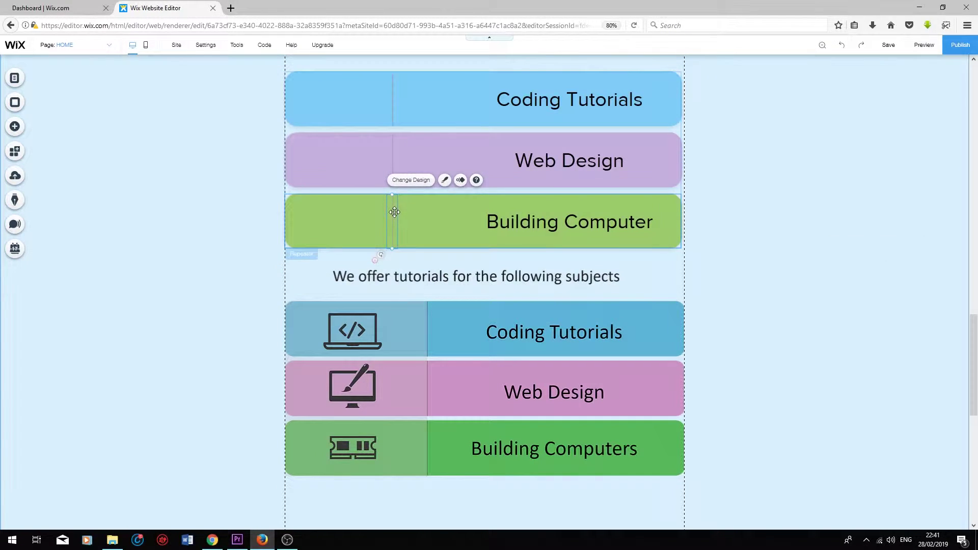
double_click(394, 212)
click(457, 258)
click(805, 290)
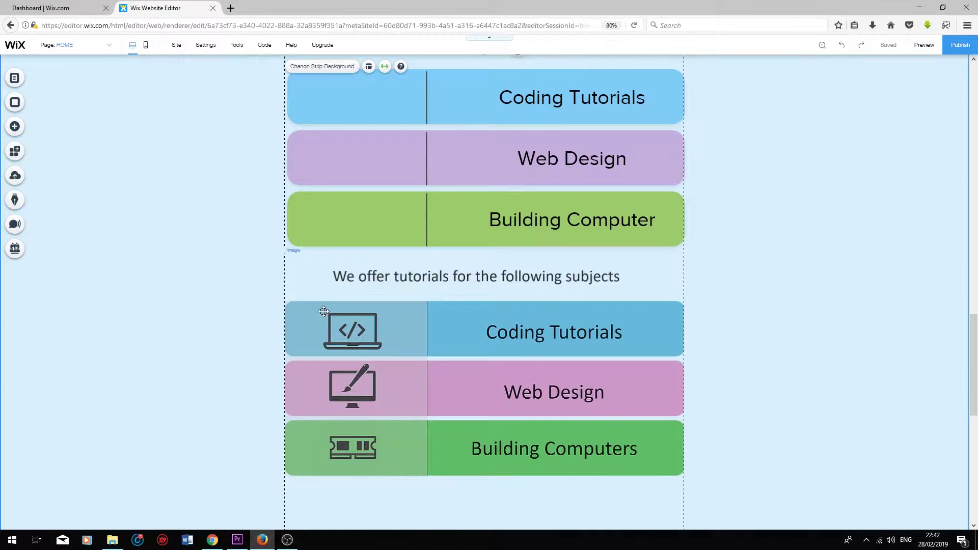
Place the Computer.png laptop image from My Uploads into a repeater cell
click(17, 131)
click(165, 135)
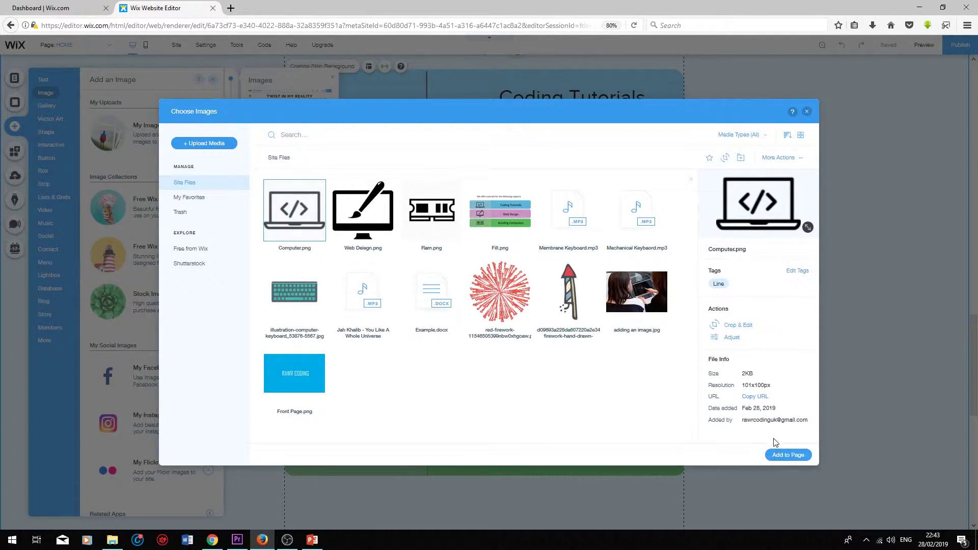
click(789, 455)
drag(467, 336, 351, 183)
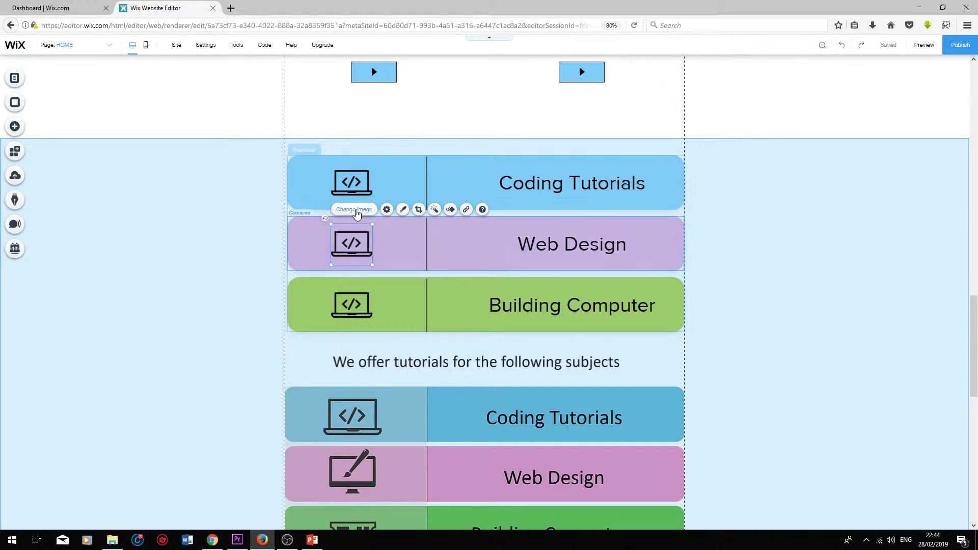
Swap the other cells' icons for Web Design.png and the RAM chip image
click(355, 217)
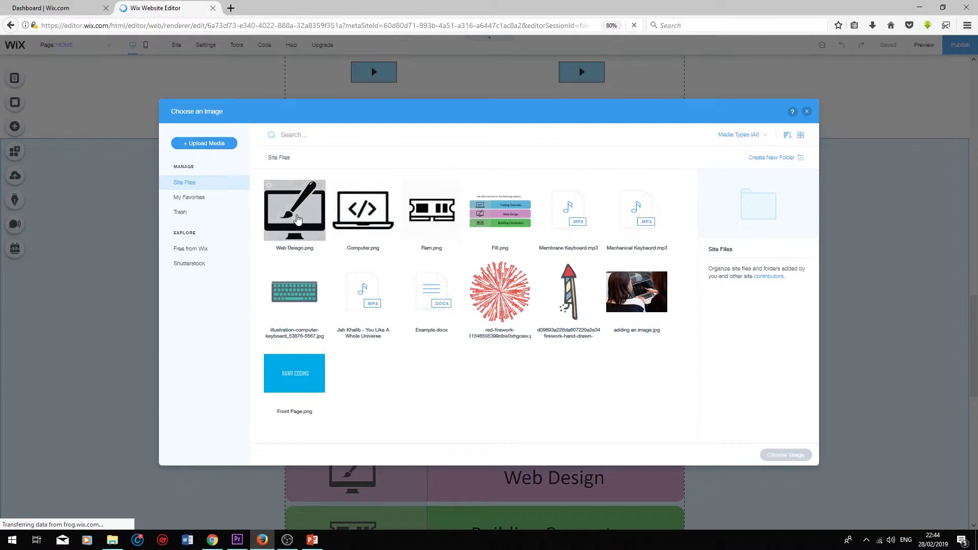
click(294, 210)
click(786, 455)
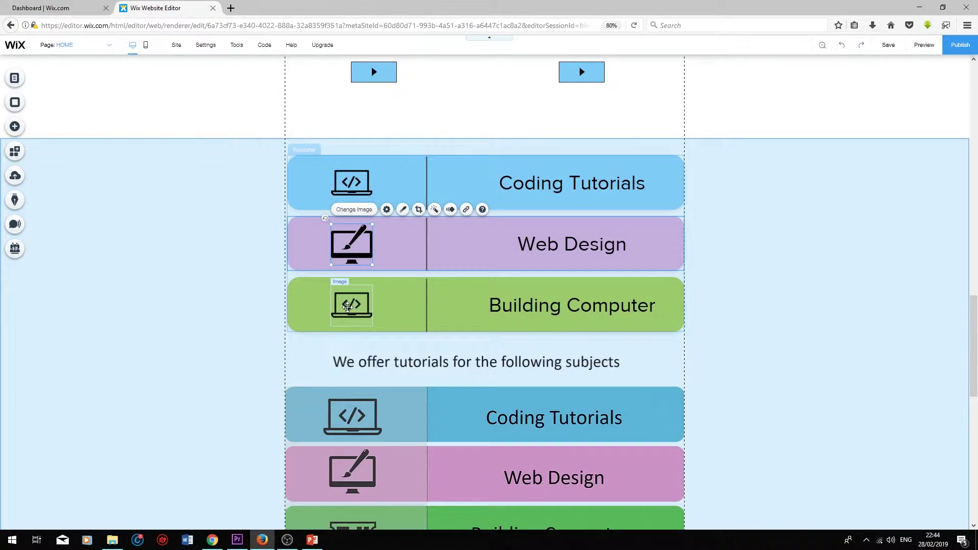
click(348, 307)
click(371, 275)
click(431, 211)
click(786, 455)
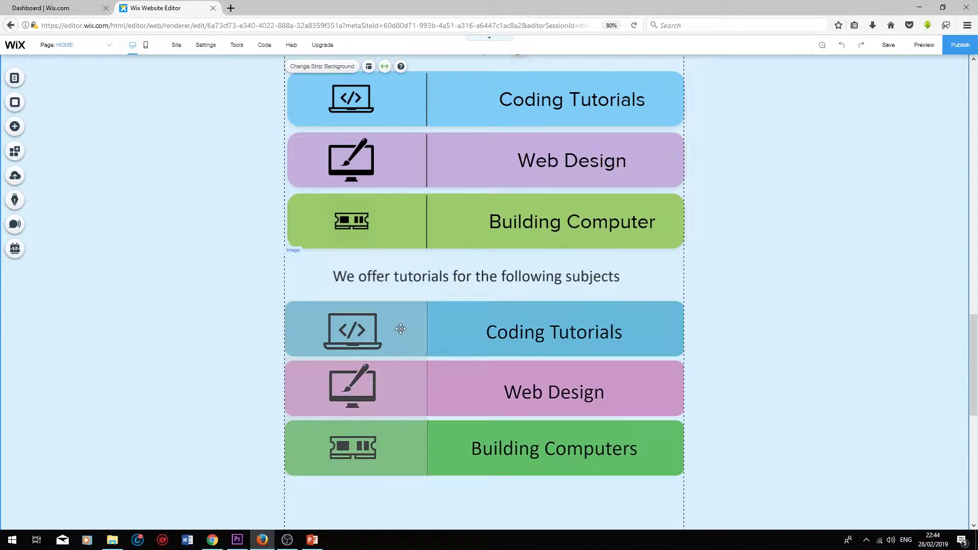
Add a white box beside the repeater, filled light grey at 20 opacity
scroll(331, 336, up, 2)
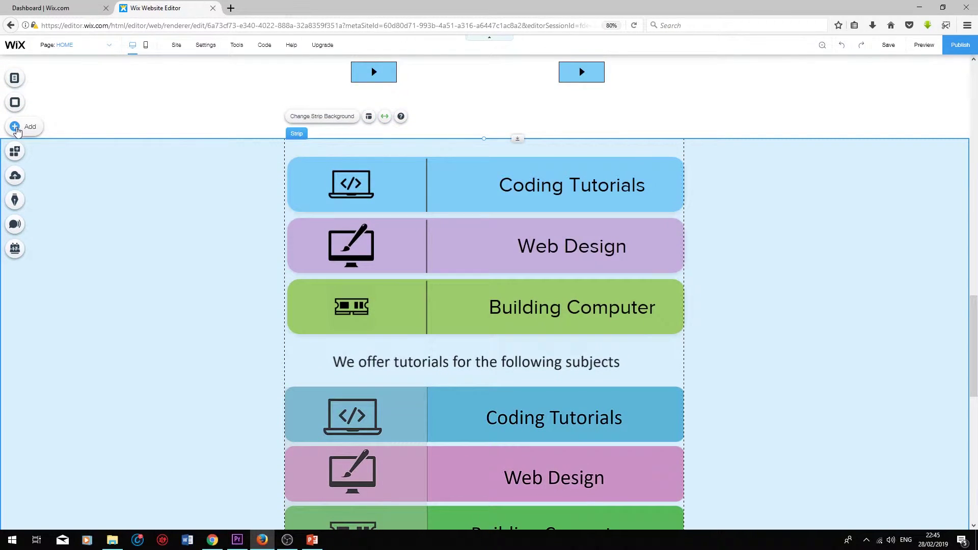
click(18, 128)
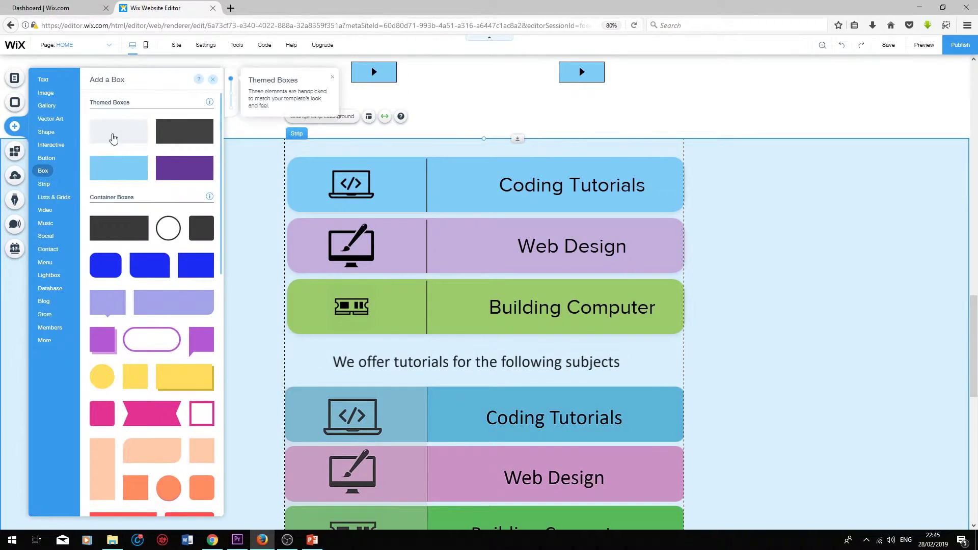
drag(112, 137, 413, 192)
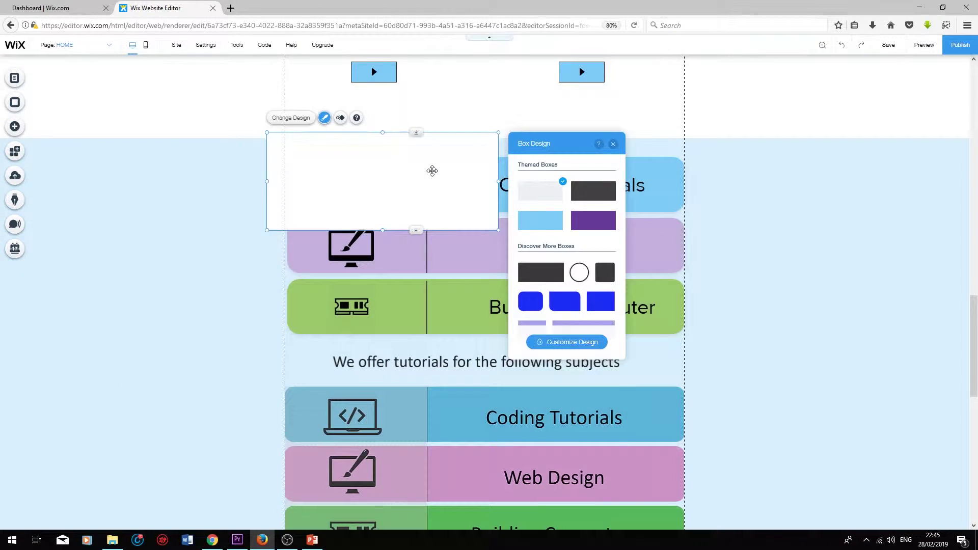
click(567, 343)
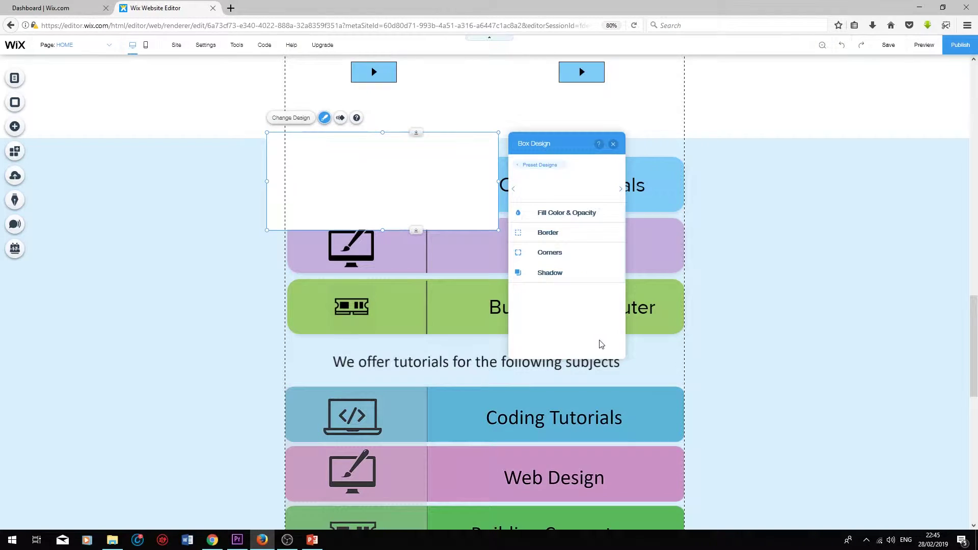
click(572, 216)
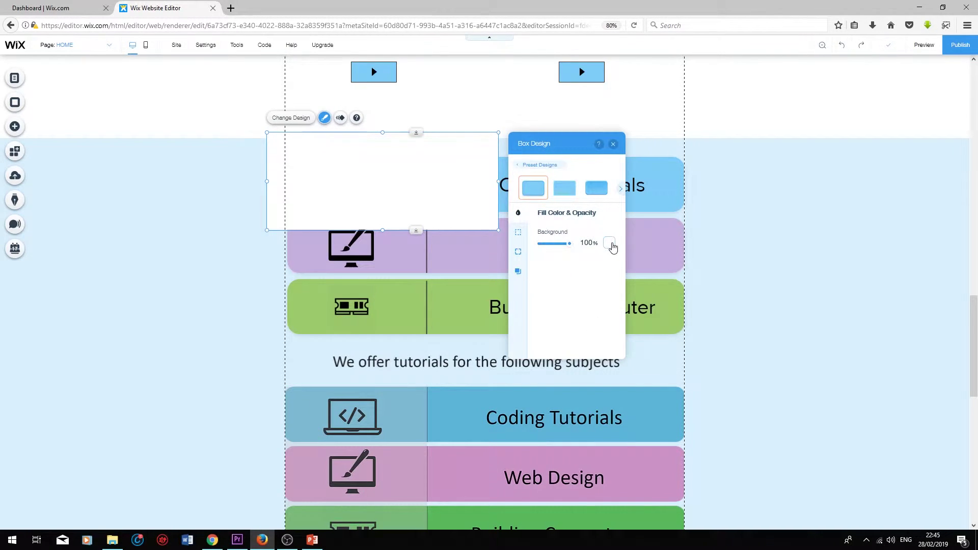
click(609, 242)
click(512, 215)
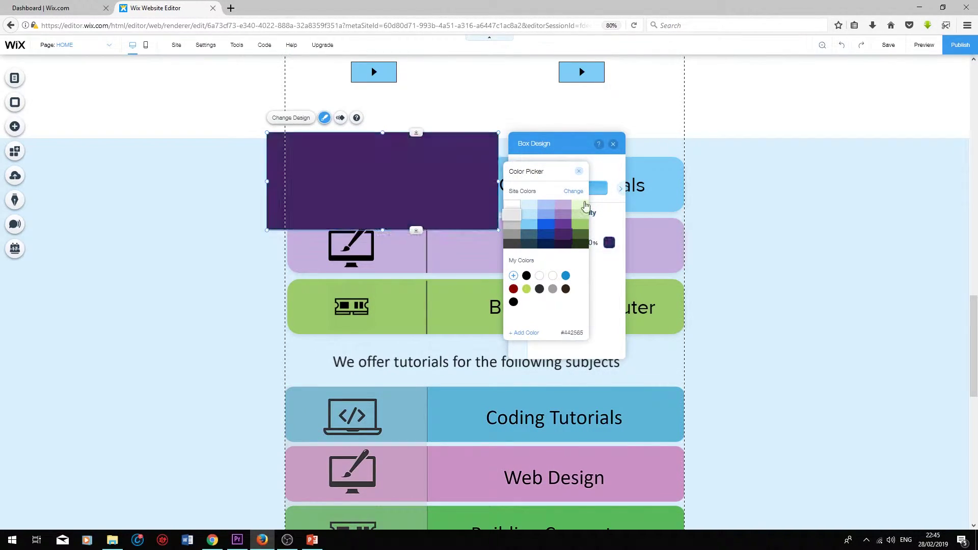
click(580, 172)
click(586, 243)
text(20)
key(Return)
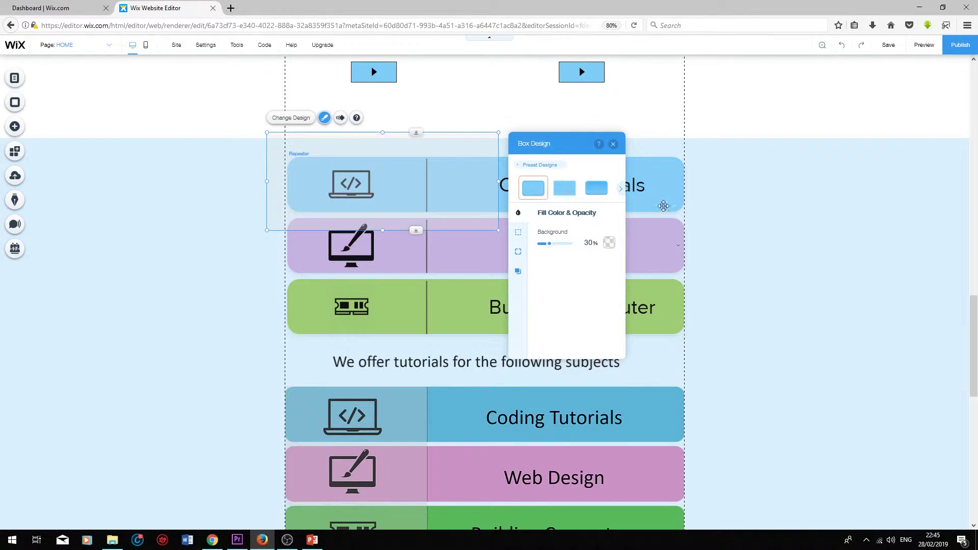
click(614, 144)
Resize and position the grey box over the icon column of the repeater cells
drag(499, 143, 461, 341)
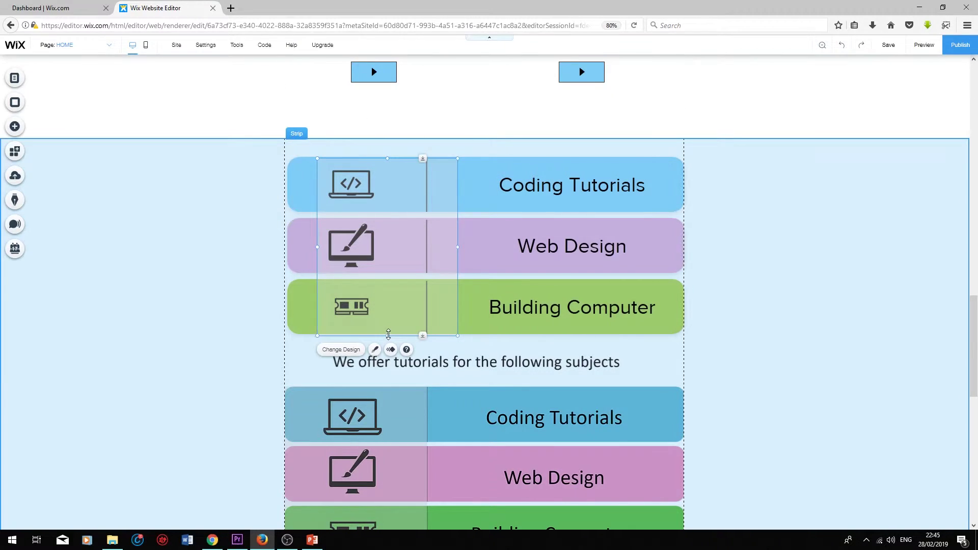
drag(388, 341, 362, 188)
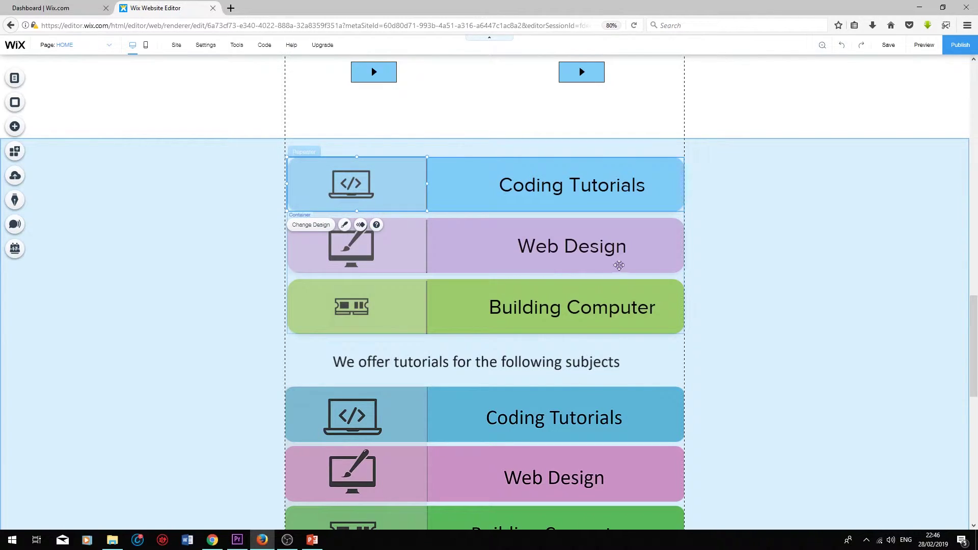
click(778, 240)
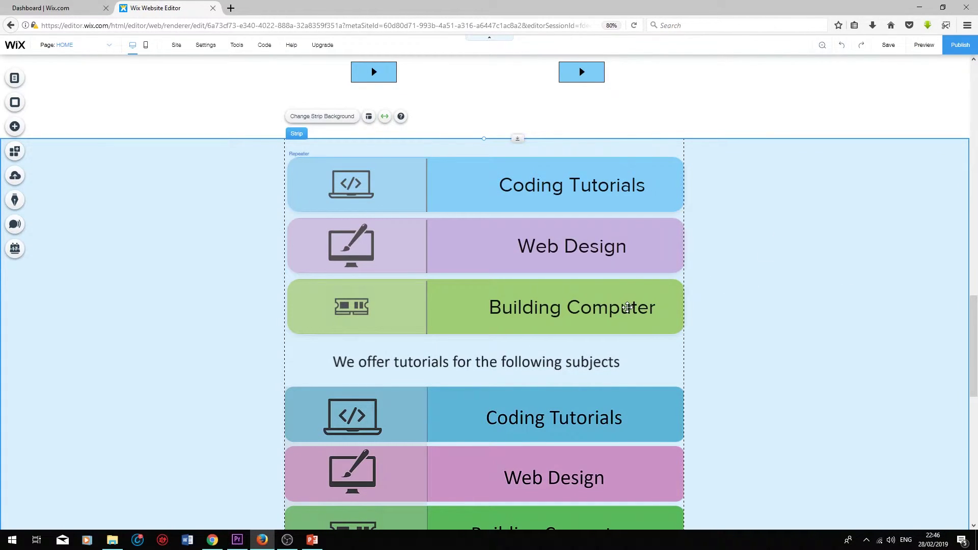
scroll(472, 281, down, 3)
click(472, 281)
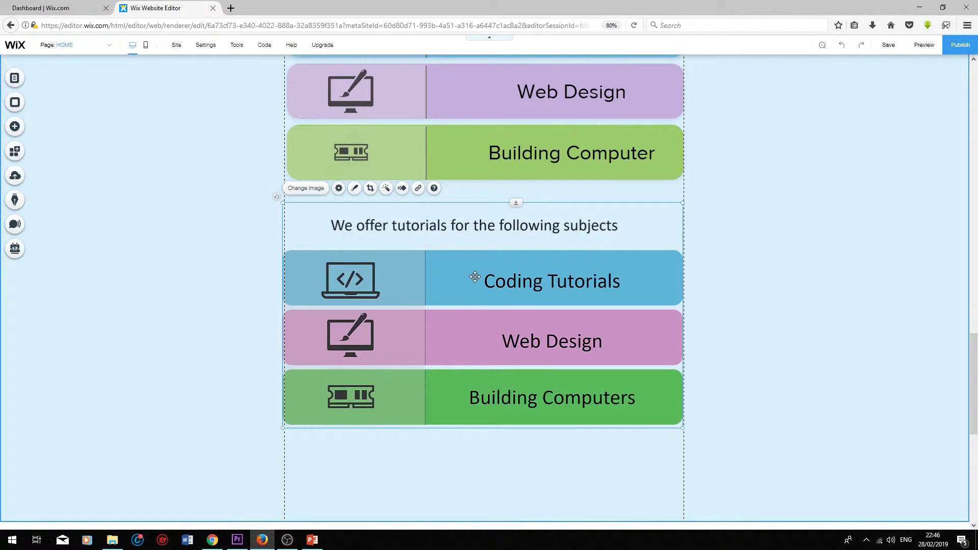
Add a Heading 1 reading 'We offer tutorials for the following subjects:' on one line above the repeater
click(23, 126)
mouse_move(44, 81)
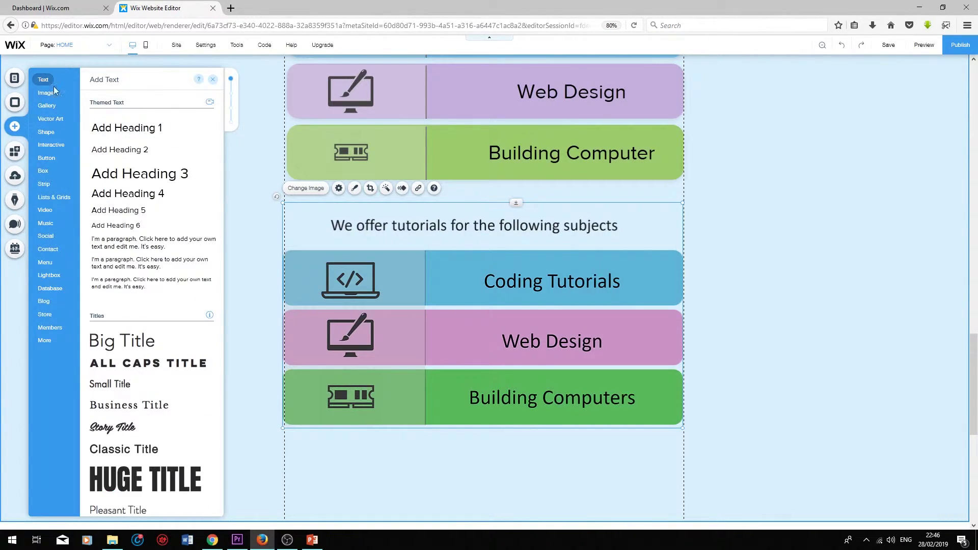
drag(130, 130, 469, 117)
double_click(471, 115)
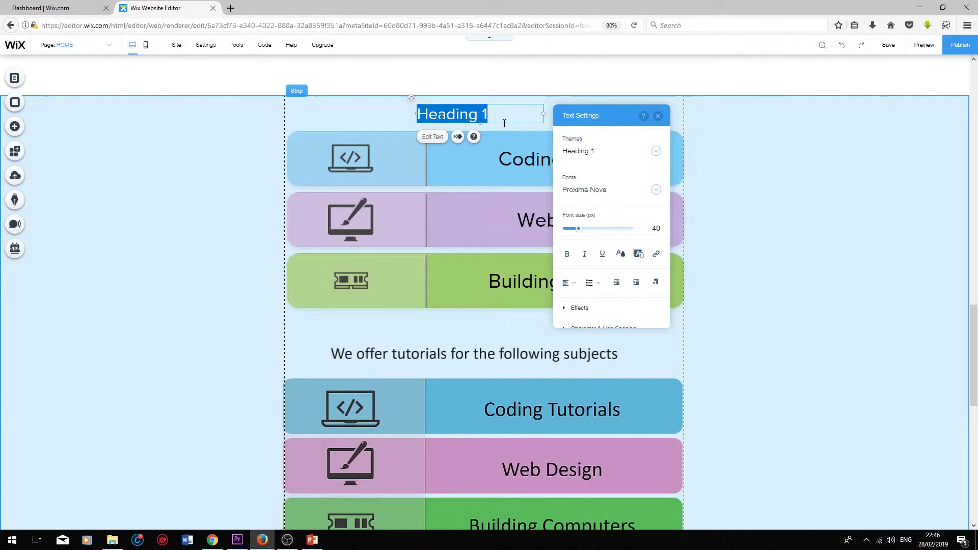
text(We)
text(offer tutorials for the following subjects)
text(:)
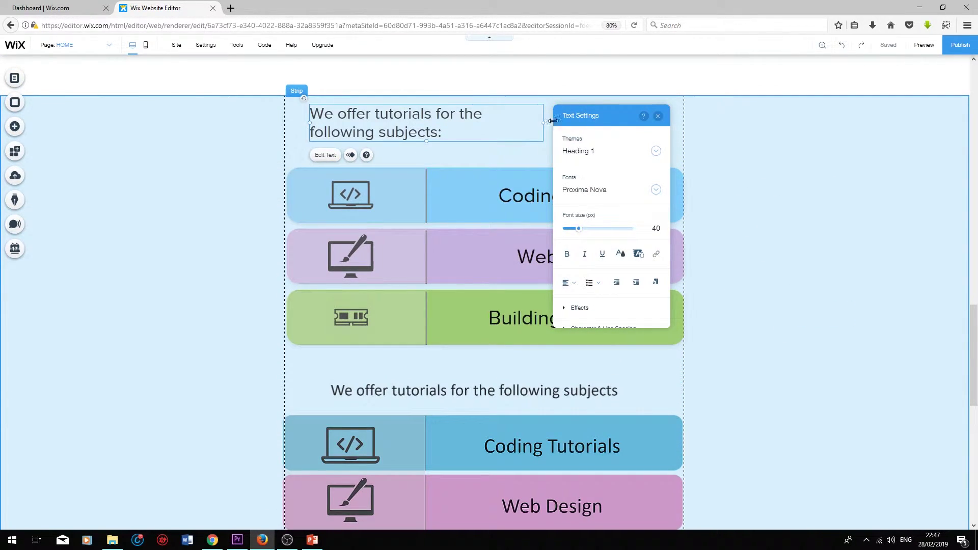
drag(553, 121, 644, 127)
mouse_move(571, 130)
mouse_down()
mouse_move(589, 136)
mouse_move(573, 134)
mouse_up()
click(714, 323)
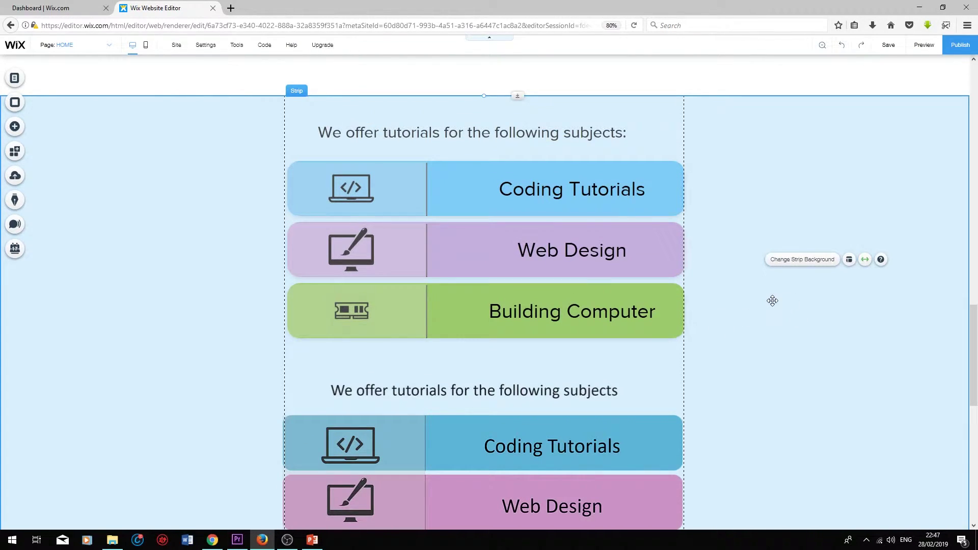
Delete the old reference heading and coloured rows below the new repeater
scroll(637, 358, down, 2)
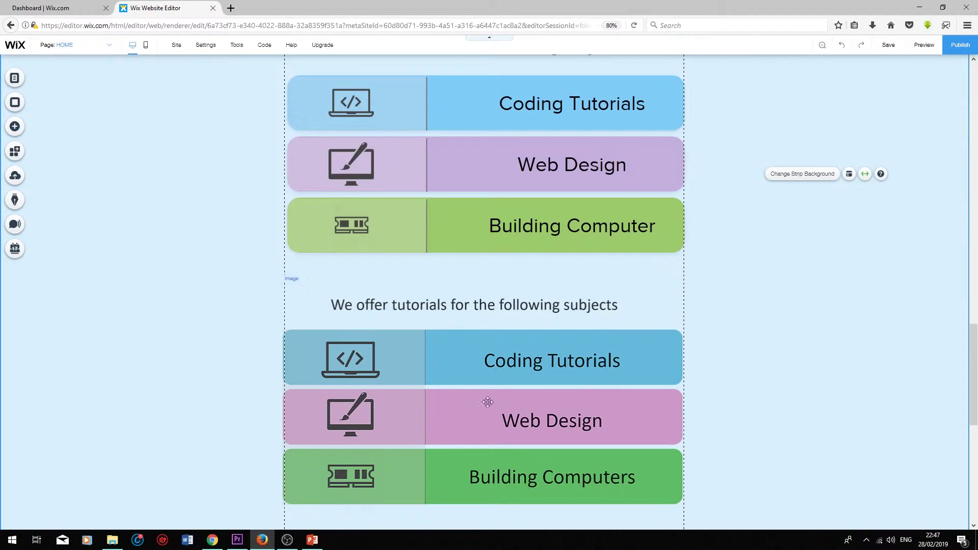
click(381, 336)
key(Delete)
scroll(397, 338, up, 2)
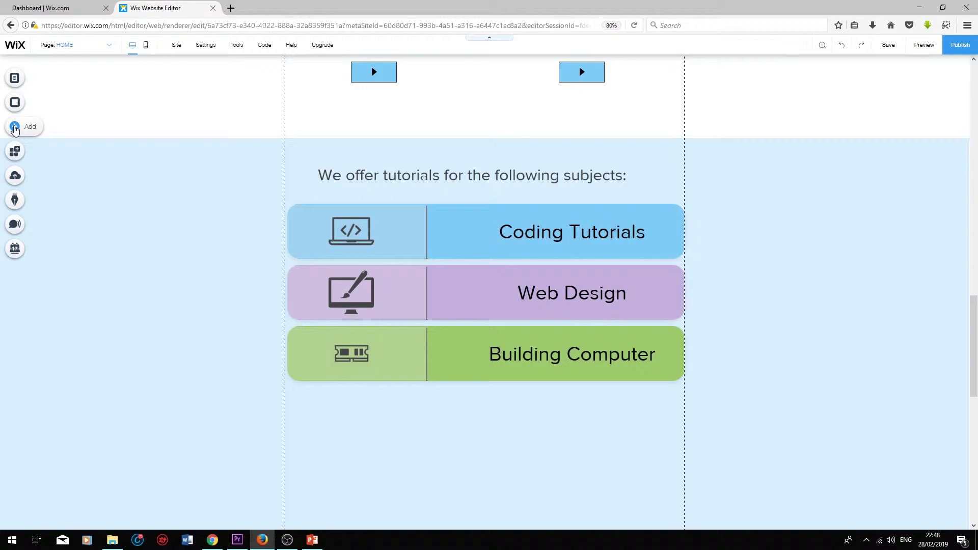
Show the Lists & Grids add panel scrolled to the Repeaters layouts
click(15, 127)
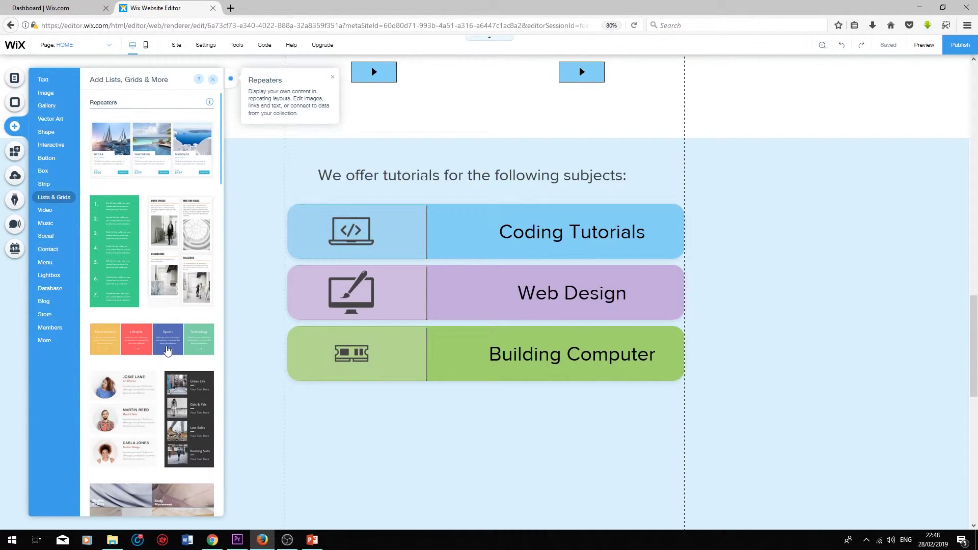
scroll(167, 350, down, 2)
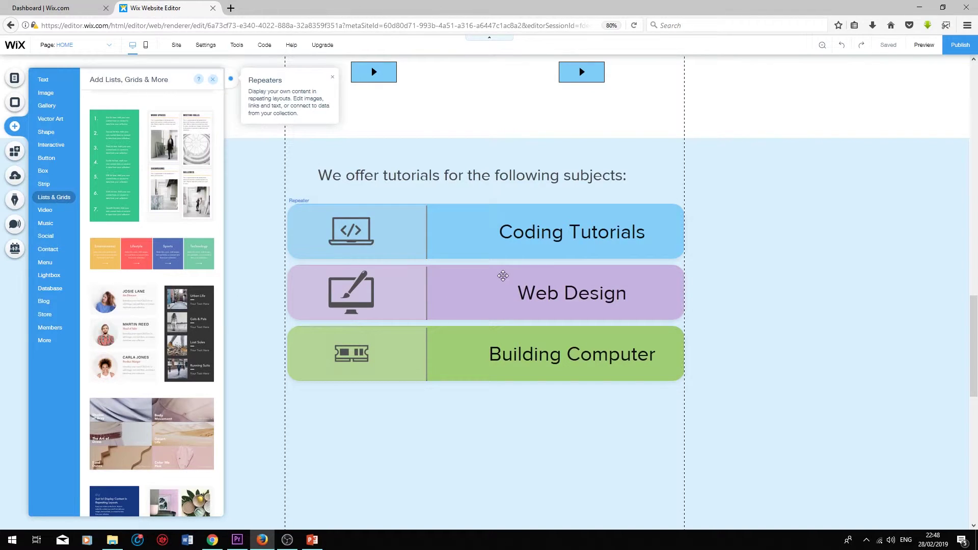